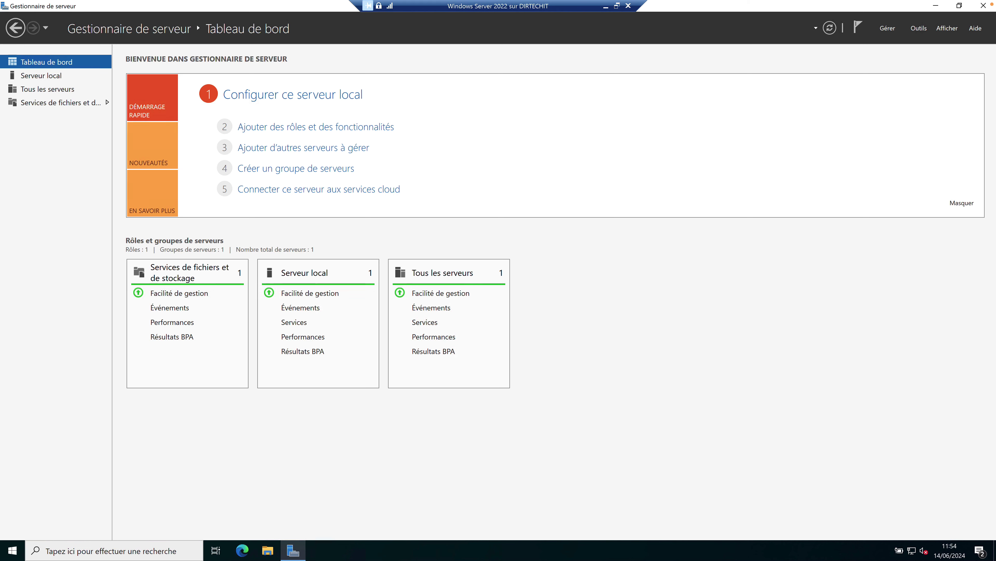
# - Show the desktop, install the pending updates through Windows Update, and minimize the settings window
pyautogui.press('super+d')
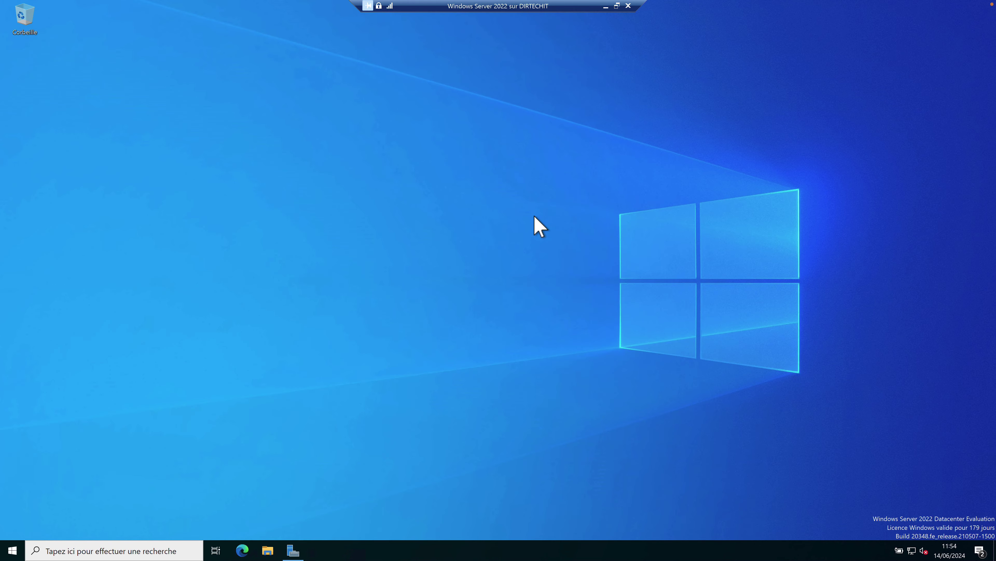
pyautogui.click(11, 551)
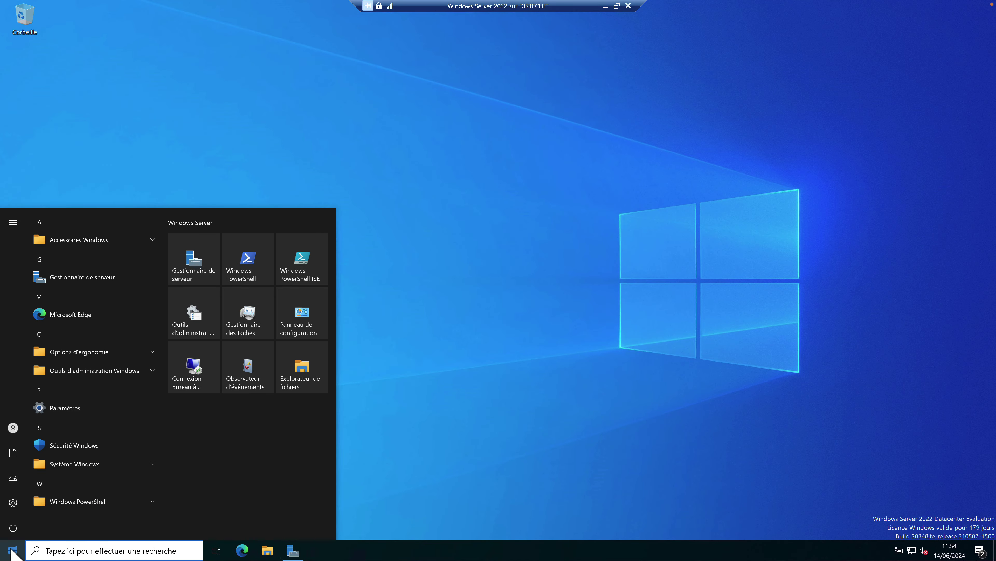
pyautogui.click(13, 503)
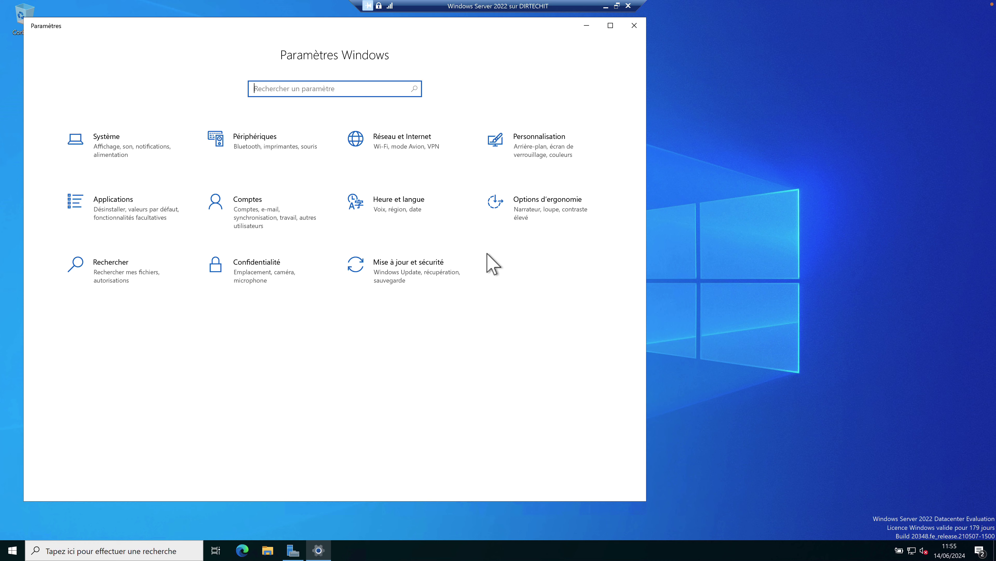
pyautogui.click(406, 265)
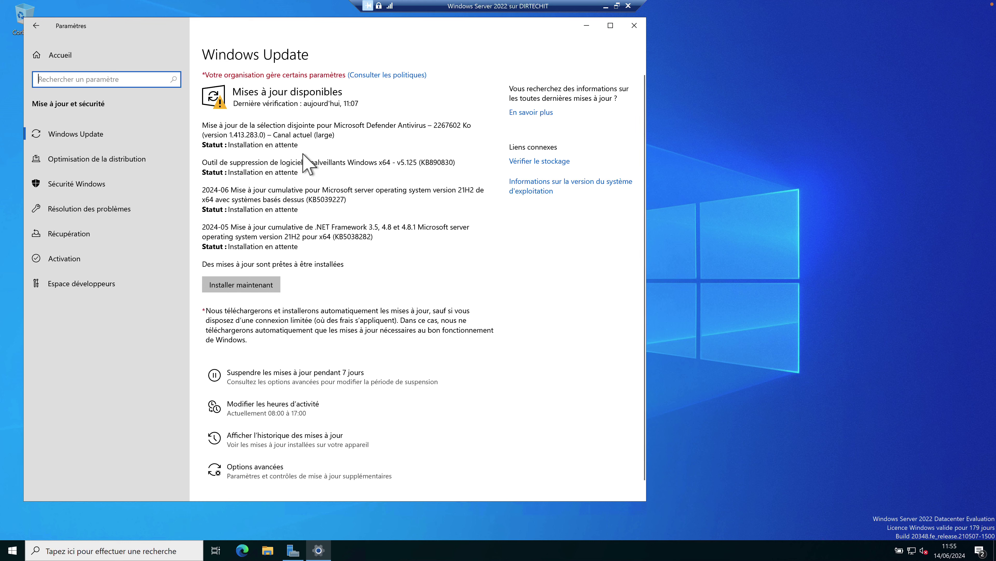
pyautogui.click(263, 285)
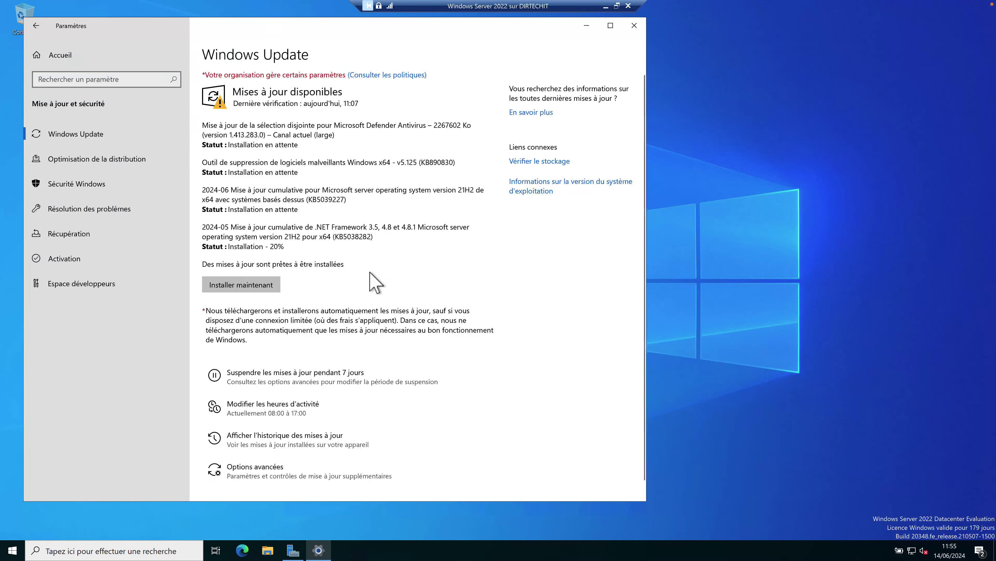
pyautogui.click(259, 285)
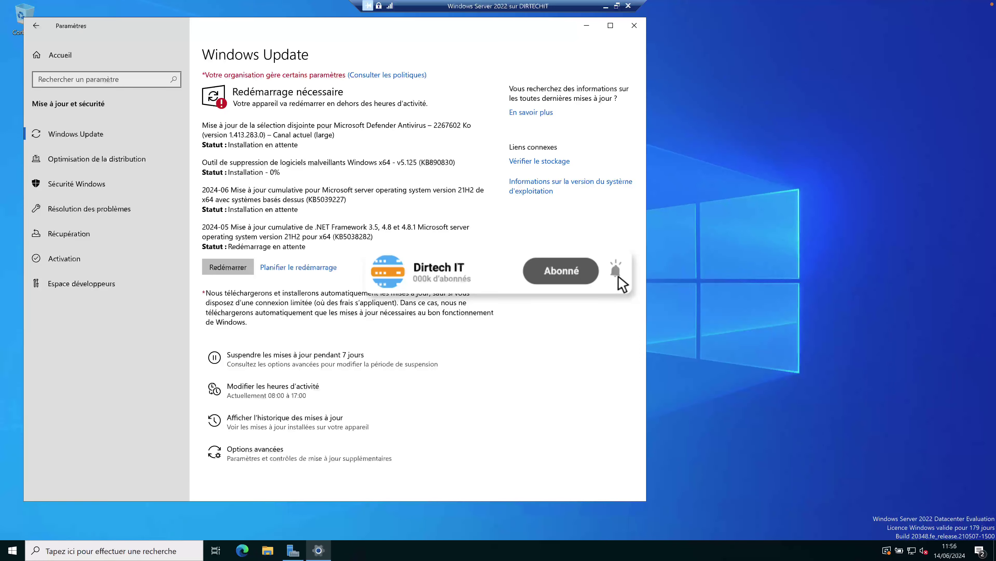
pyautogui.click(585, 25)
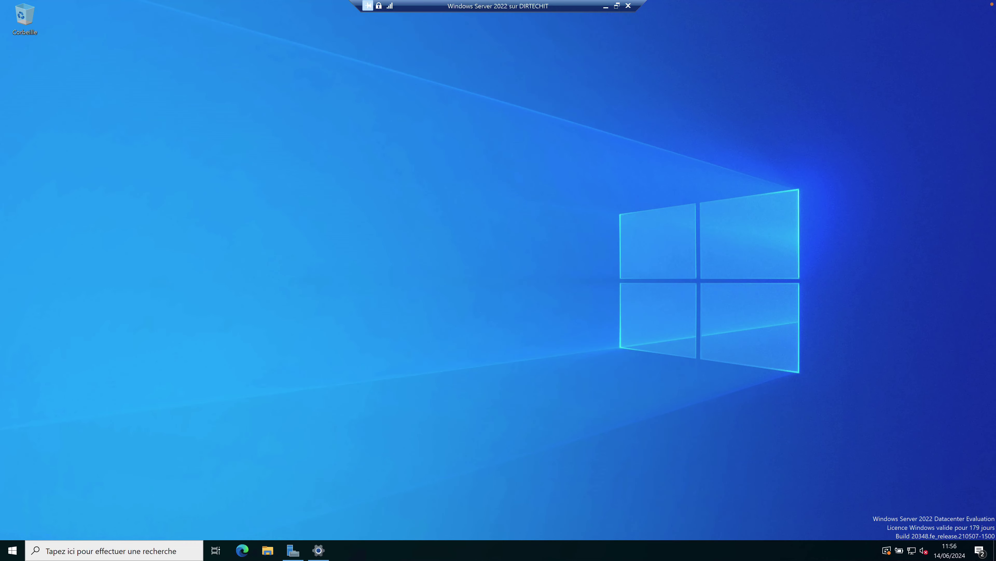
# - Find the date and time settings and set the country or region to Togo
pyautogui.click(106, 551)
pyautogui.write('date')
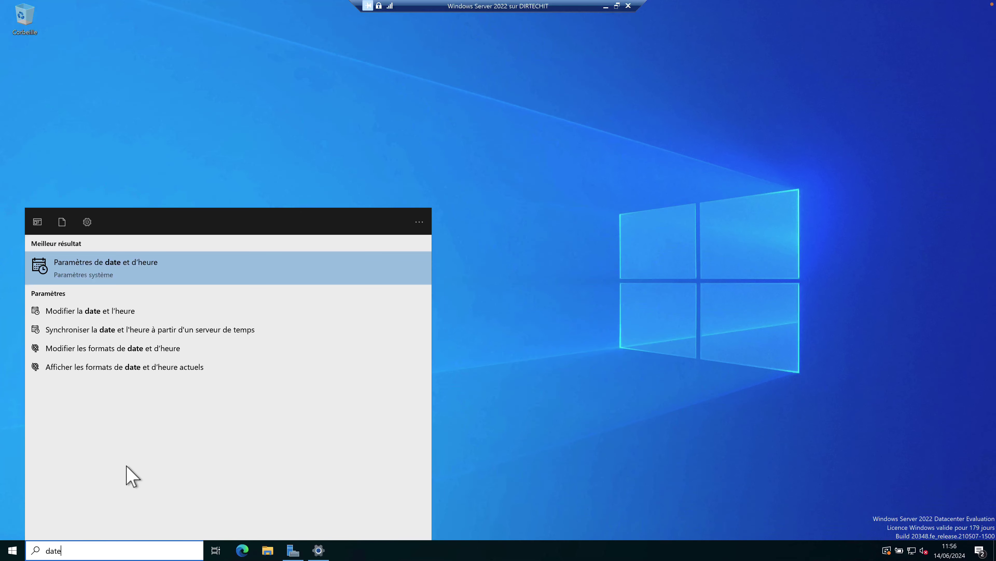
pyautogui.click(130, 277)
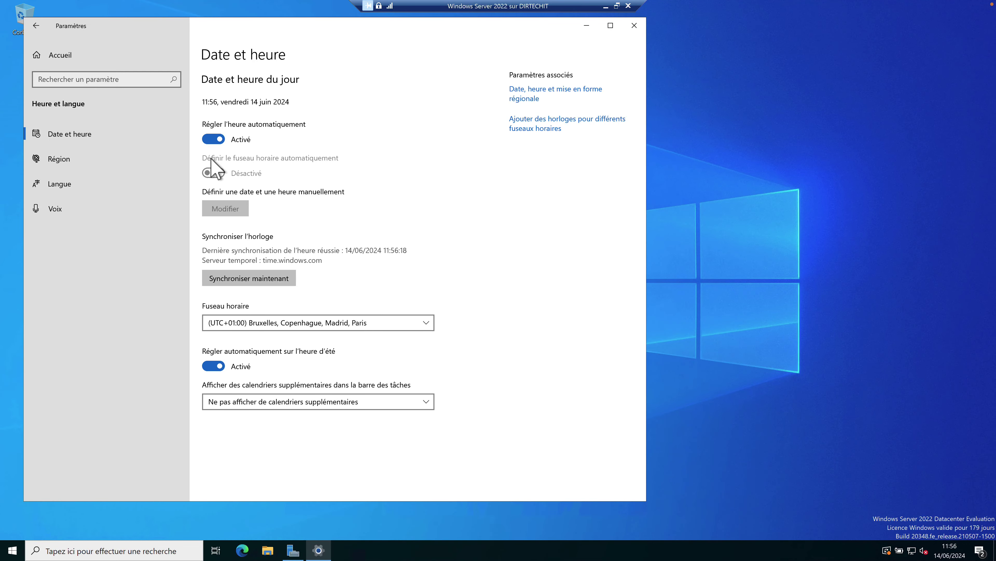
pyautogui.click(70, 166)
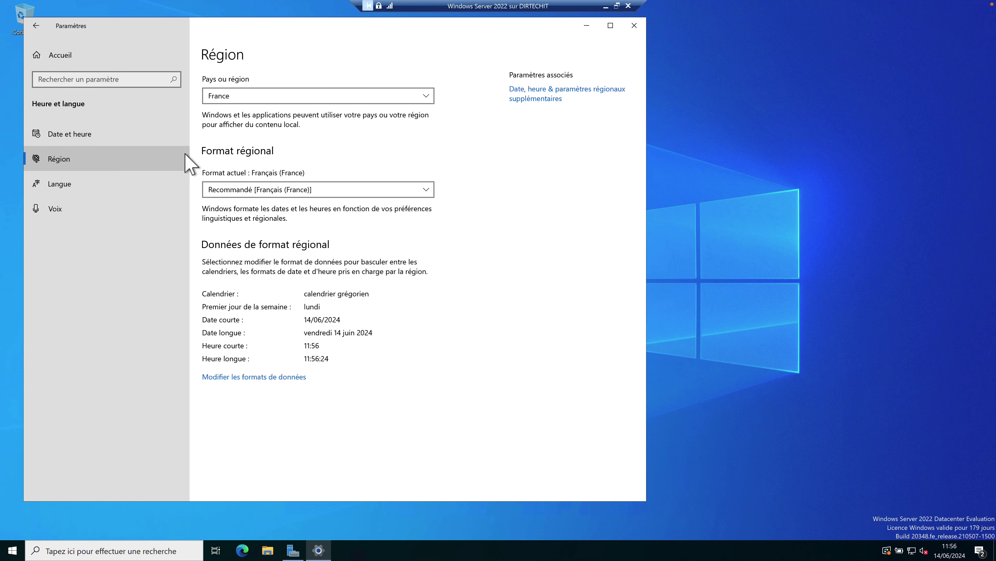
pyautogui.click(287, 97)
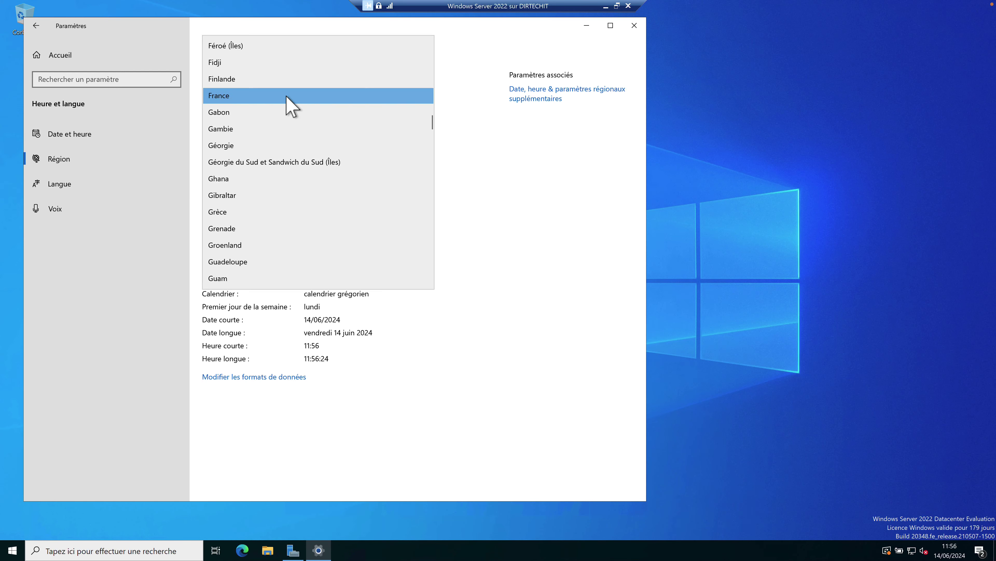
pyautogui.write('togo')
pyautogui.press('Return')
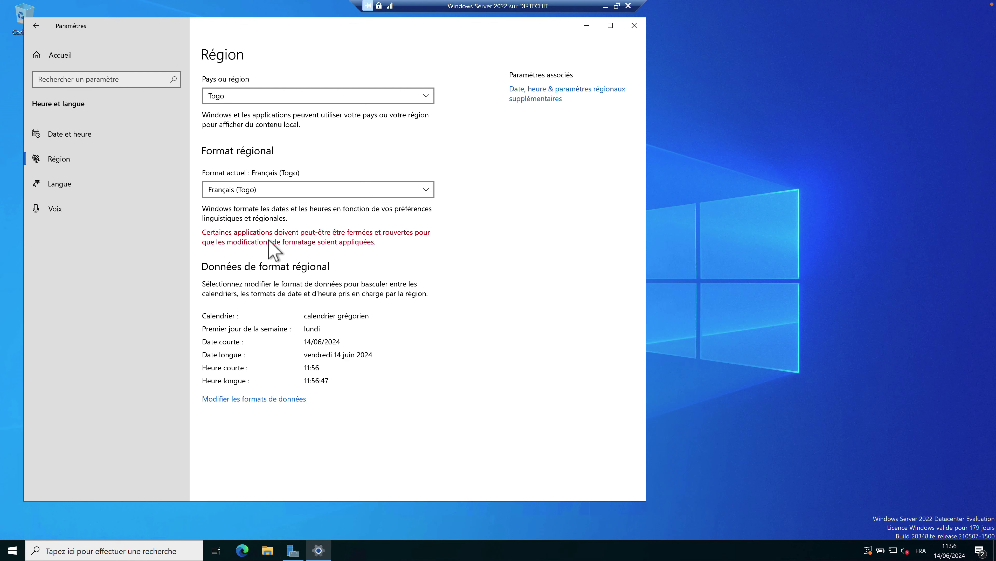
# - Set the time zone to (UTC) Temps universel coordonné and close the settings window
pyautogui.click(80, 138)
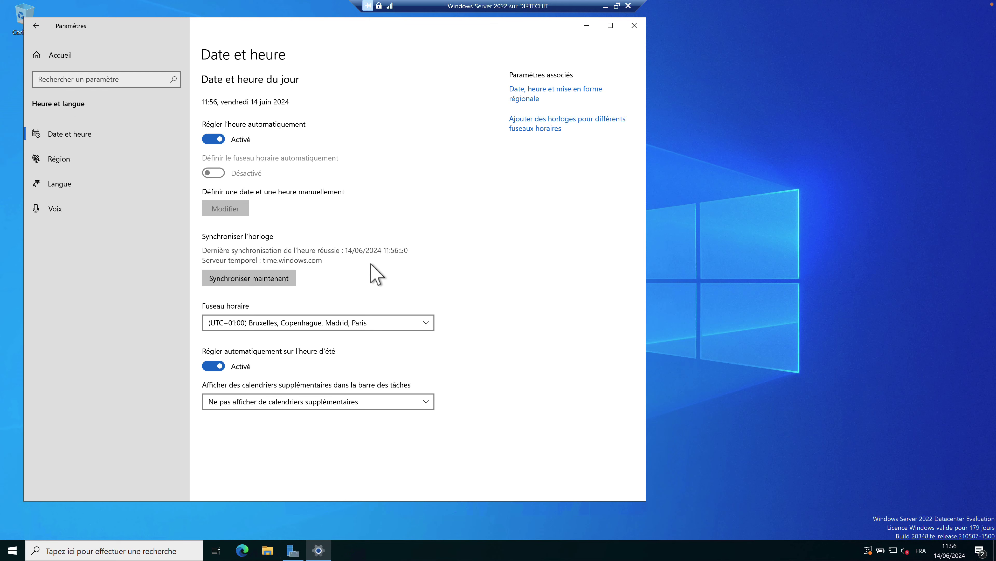
pyautogui.click(394, 326)
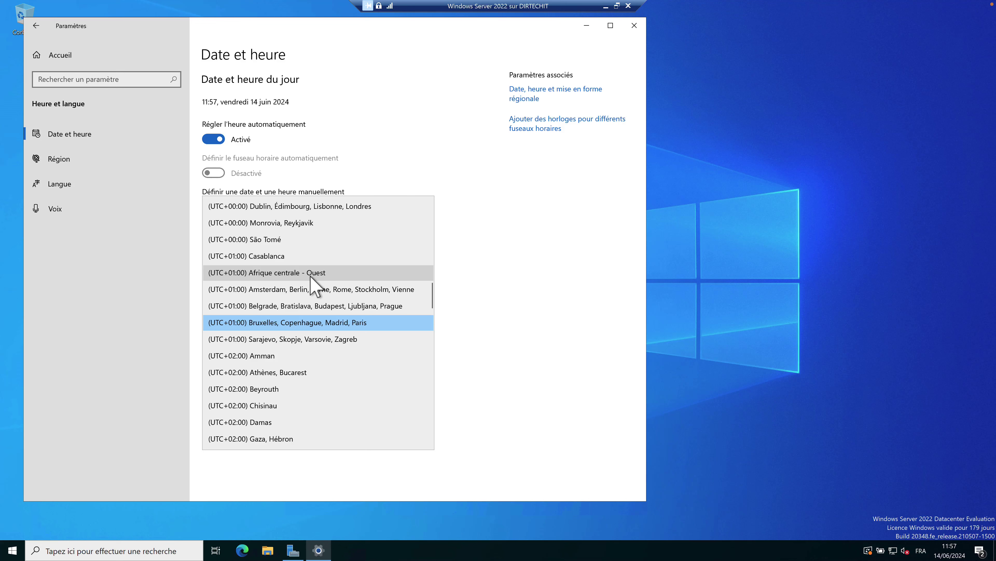
pyautogui.scroll(2, 430, 292)
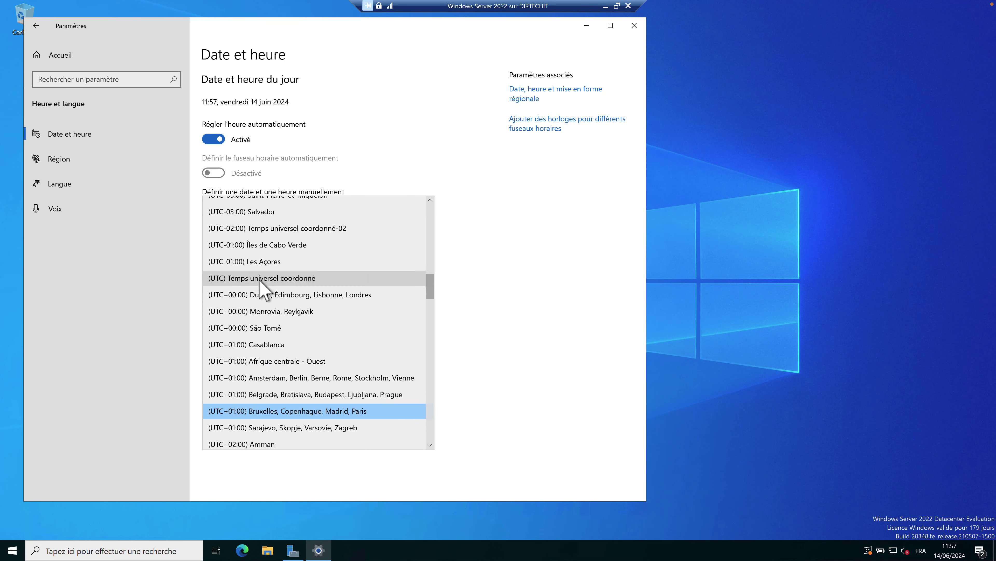
pyautogui.click(279, 277)
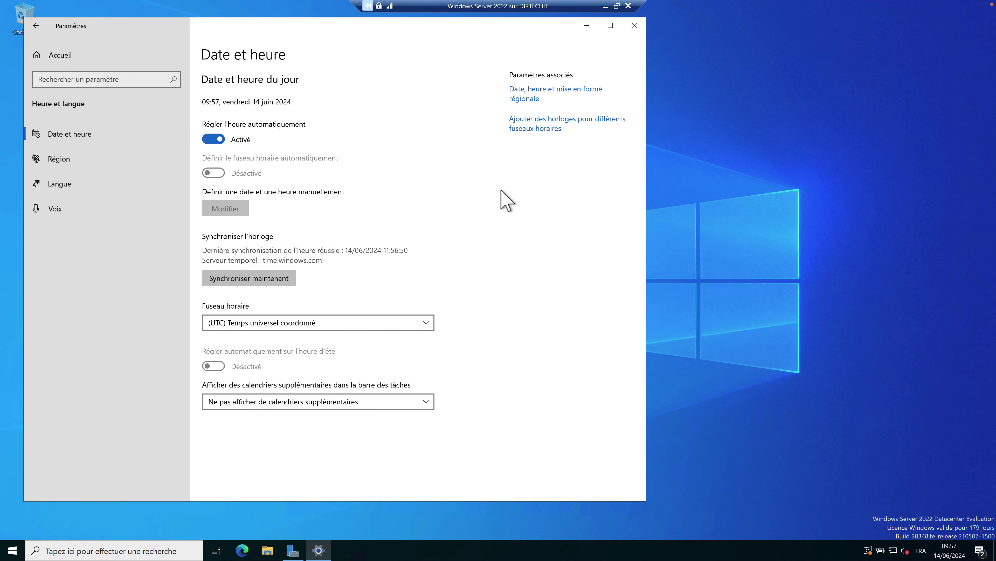
pyautogui.click(635, 26)
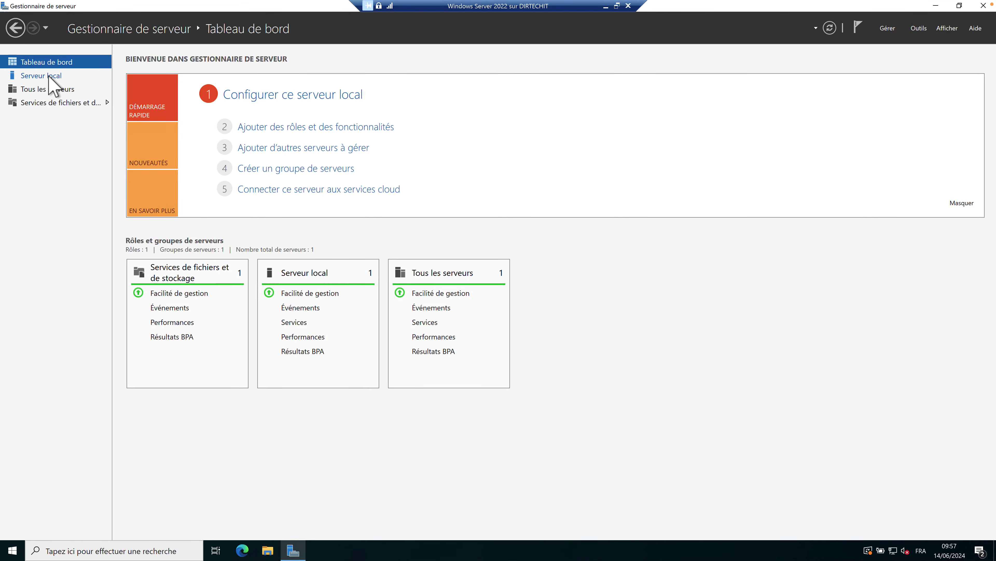
# - Allow Remote Desktop connections to the local server, accept the firewall exception, and apply the change
pyautogui.click(50, 77)
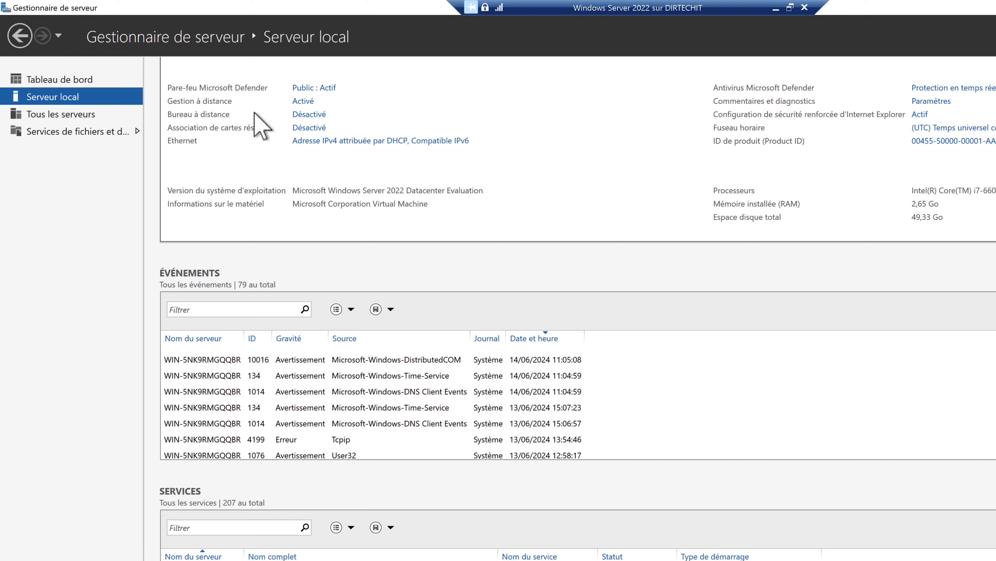
pyautogui.click(311, 115)
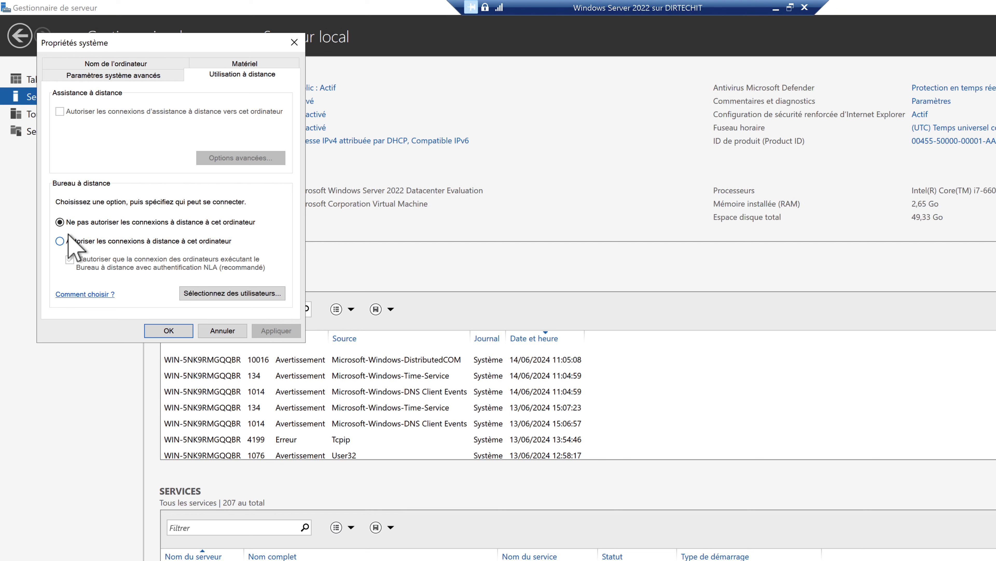
pyautogui.click(59, 240)
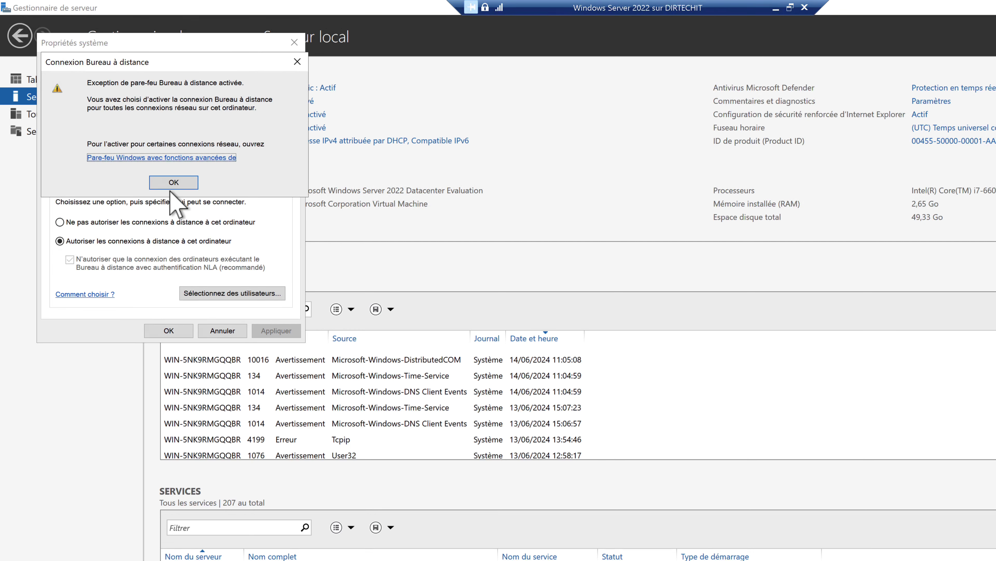
pyautogui.click(175, 184)
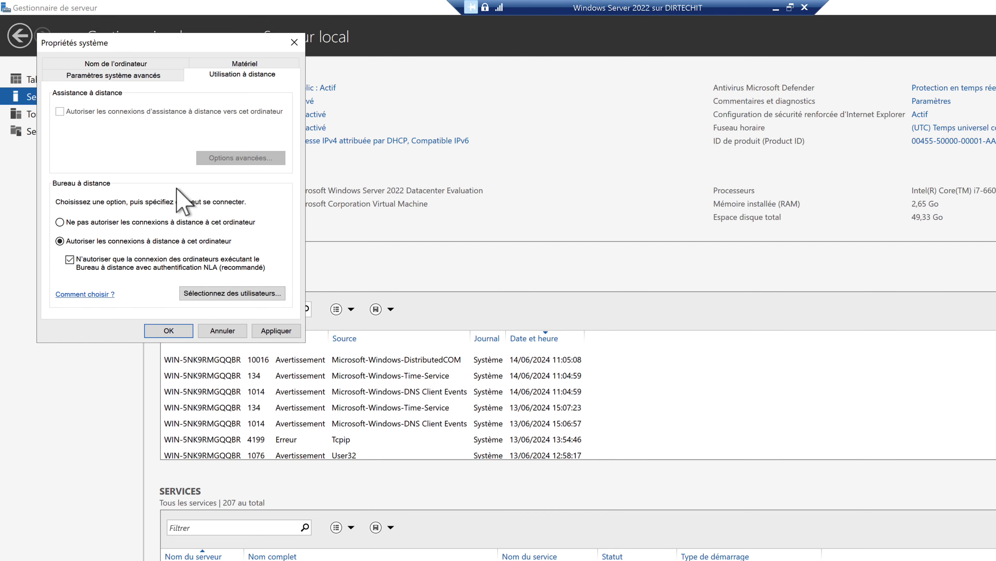
pyautogui.click(271, 331)
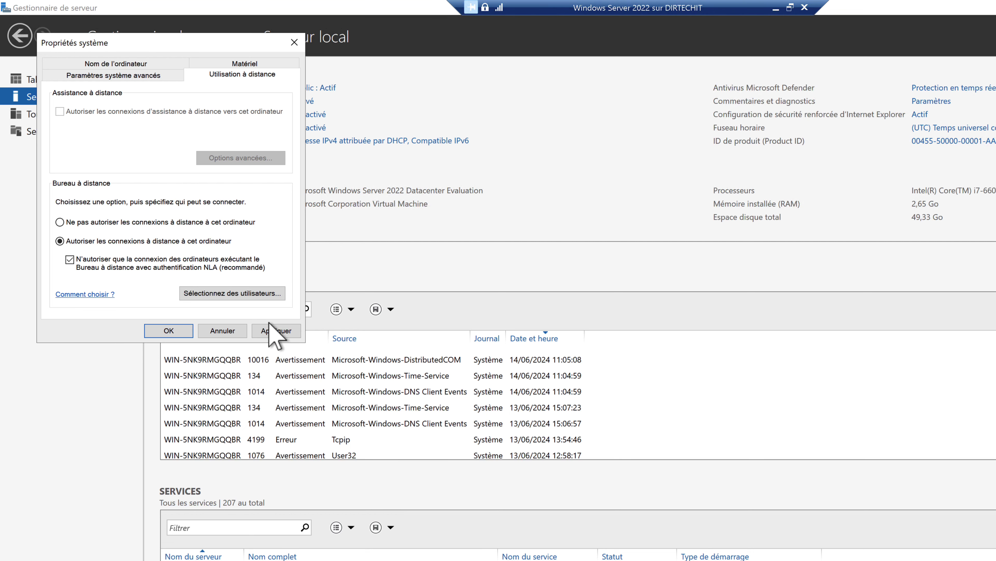
pyautogui.click(279, 331)
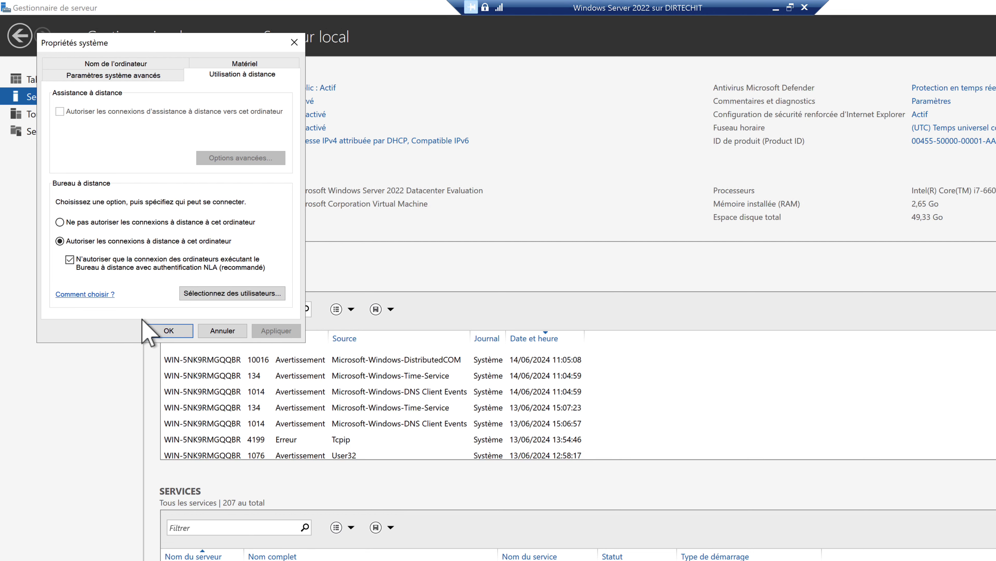
pyautogui.click(161, 331)
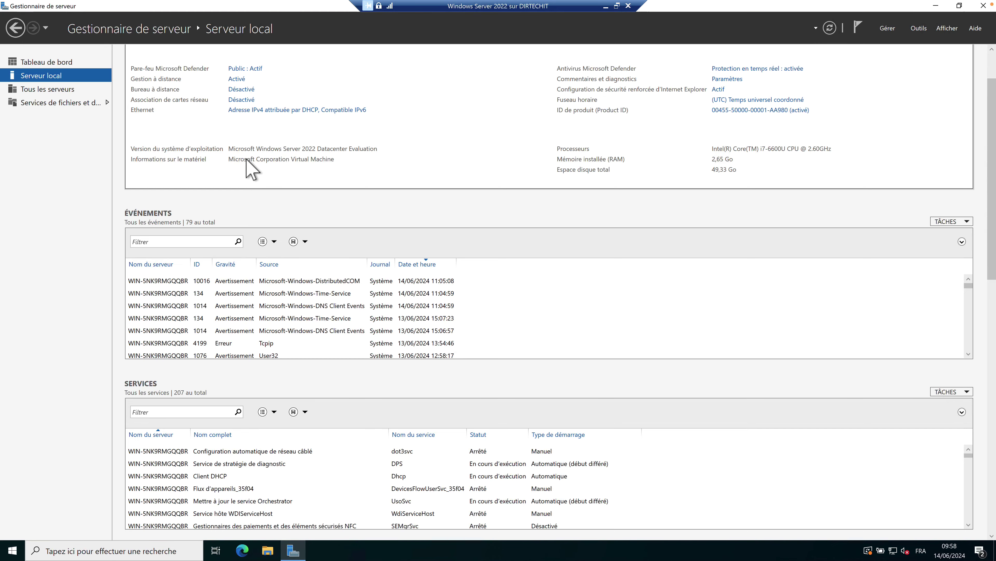
# - Rename the local server to SV01 in its system properties, keeping it in the WORKGROUP workgroup
pyautogui.scroll(3, 992, 144)
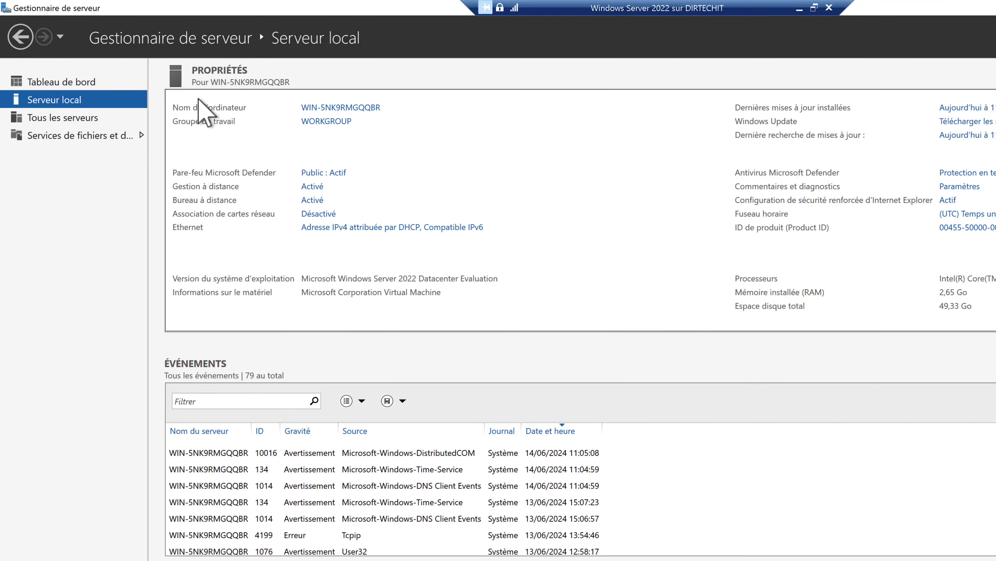
pyautogui.click(338, 110)
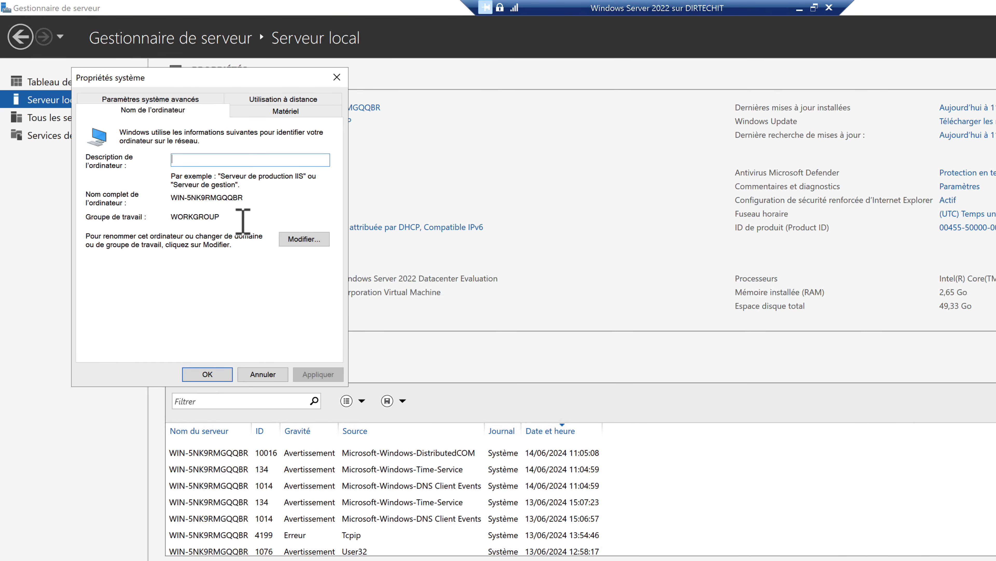
pyautogui.click(304, 240)
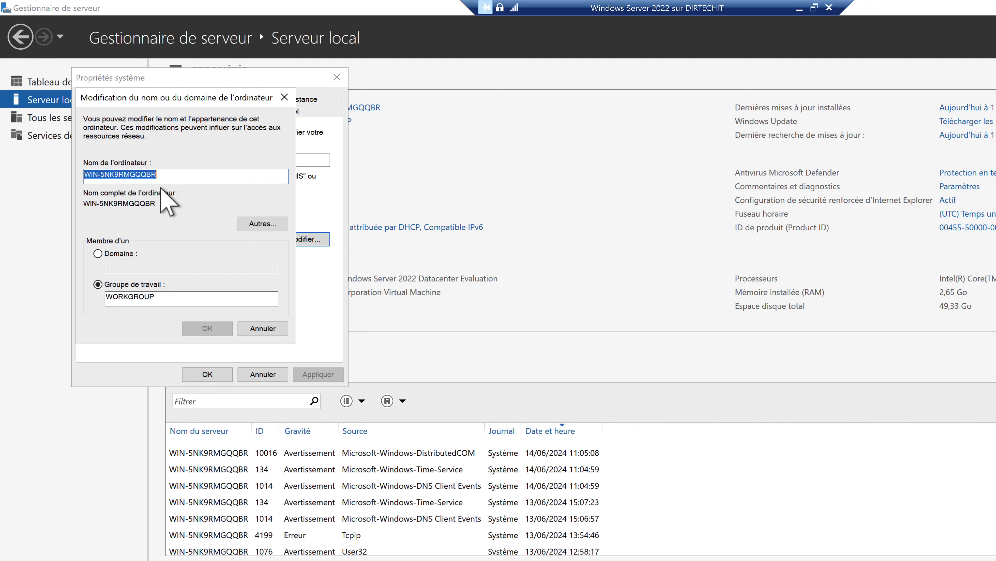
pyautogui.doubleClick(153, 175)
pyautogui.moveTo(168, 175); pyautogui.dragTo(75, 175)
pyautogui.write('SV01')
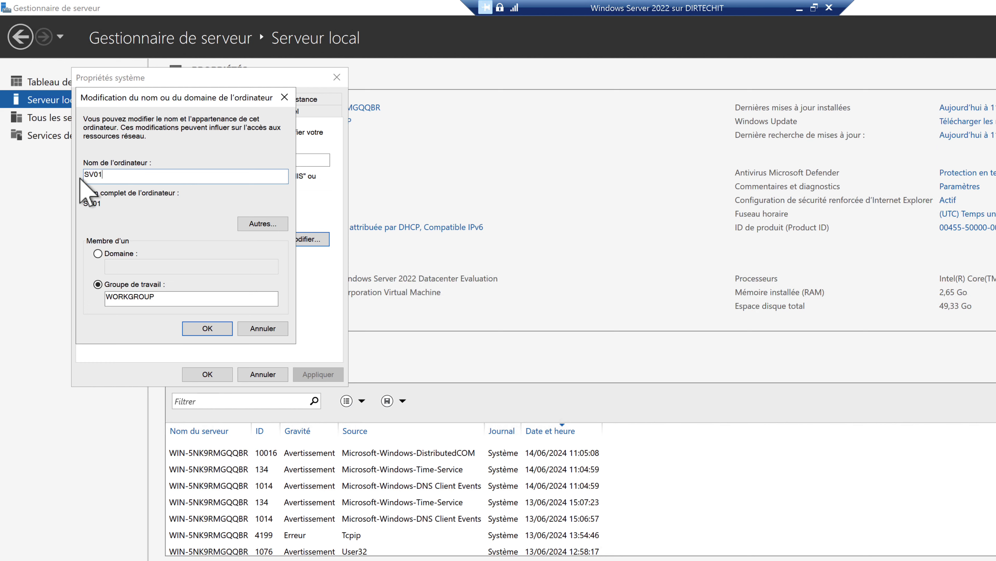
pyautogui.moveTo(140, 174); pyautogui.dragTo(67, 174)
pyautogui.click(210, 327)
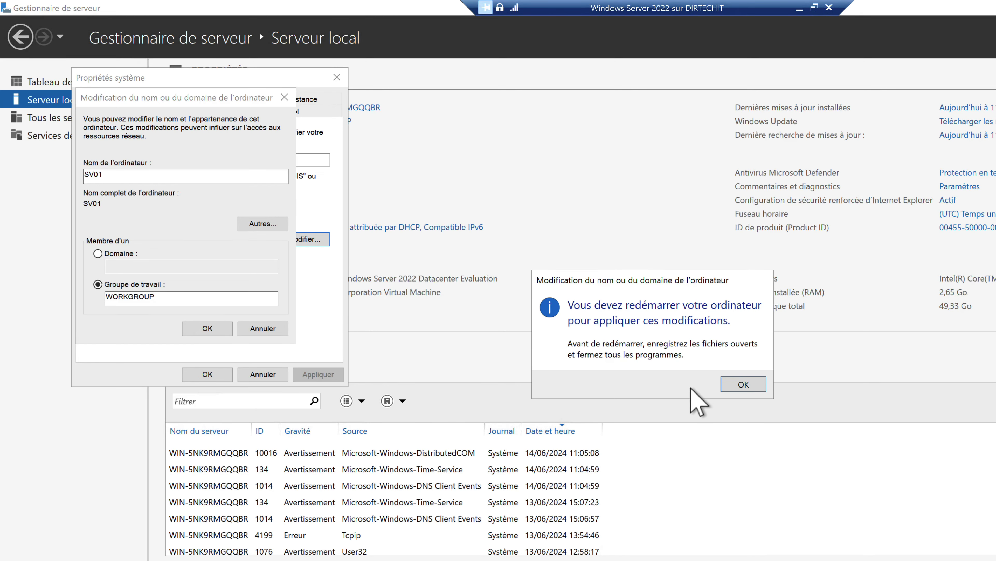
pyautogui.click(744, 385)
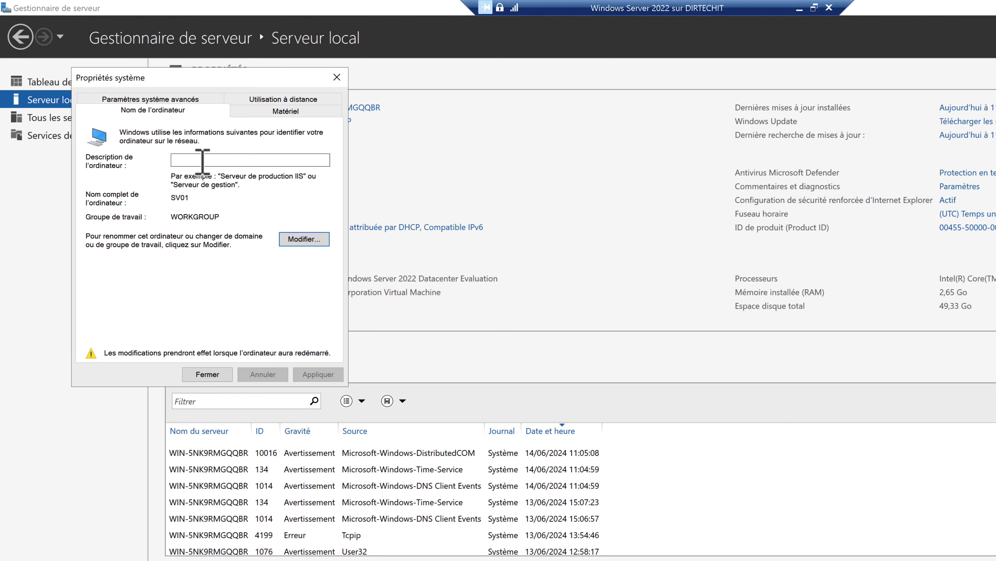
# - Set the computer description to "Serveur Principal", apply it, and postpone the restart
pyautogui.click(219, 161)
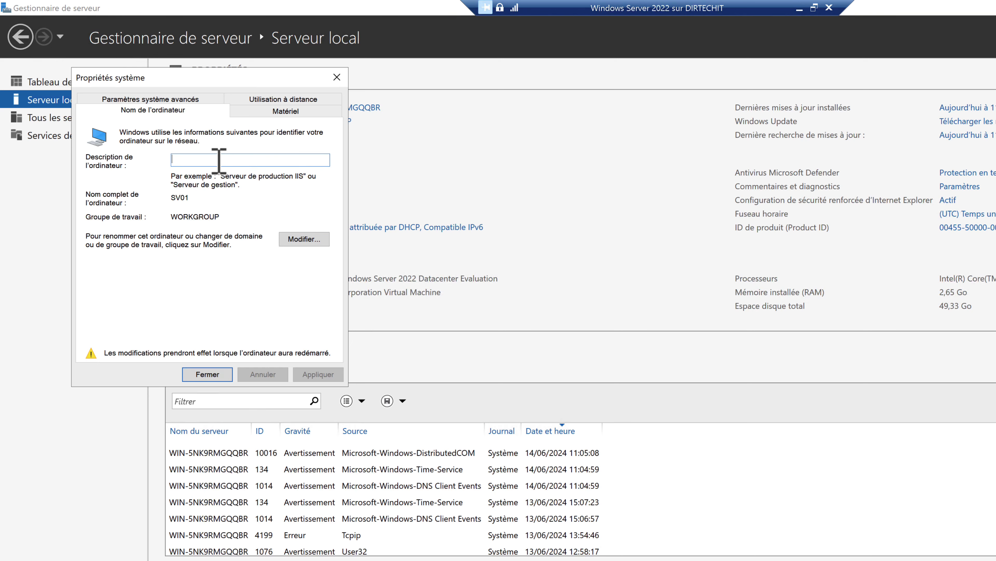
pyautogui.write('Serveur Principal')
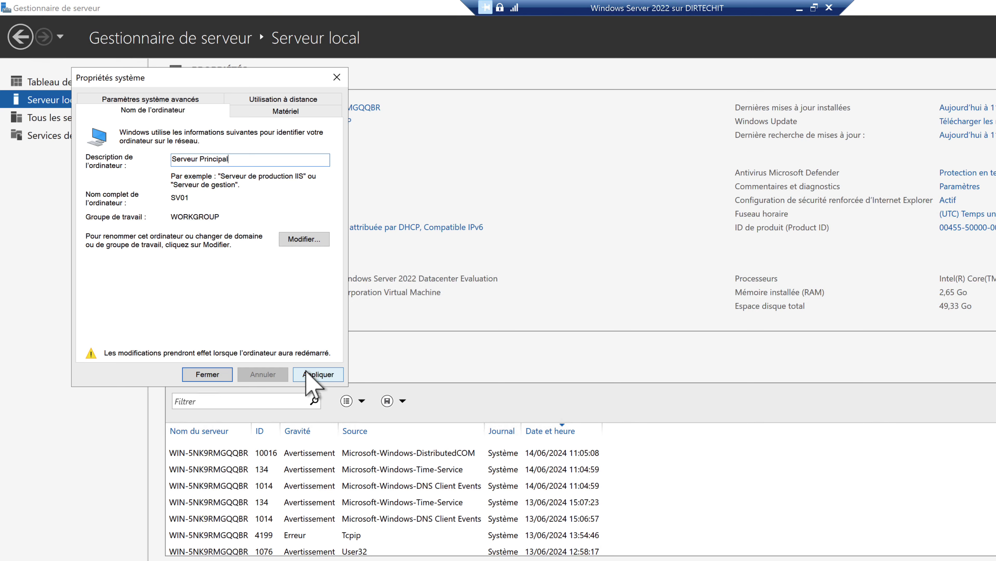
pyautogui.click(310, 377)
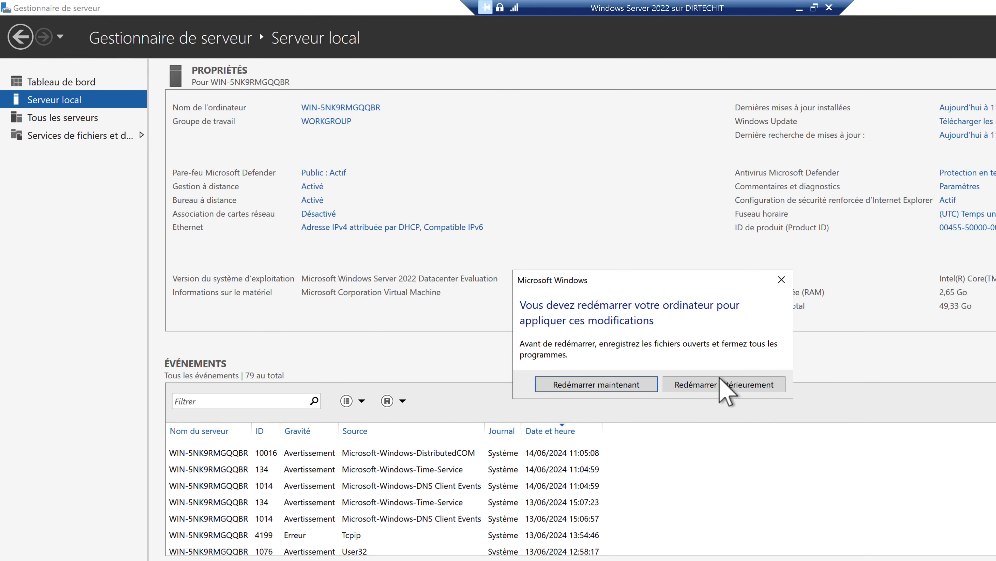
pyautogui.click(741, 386)
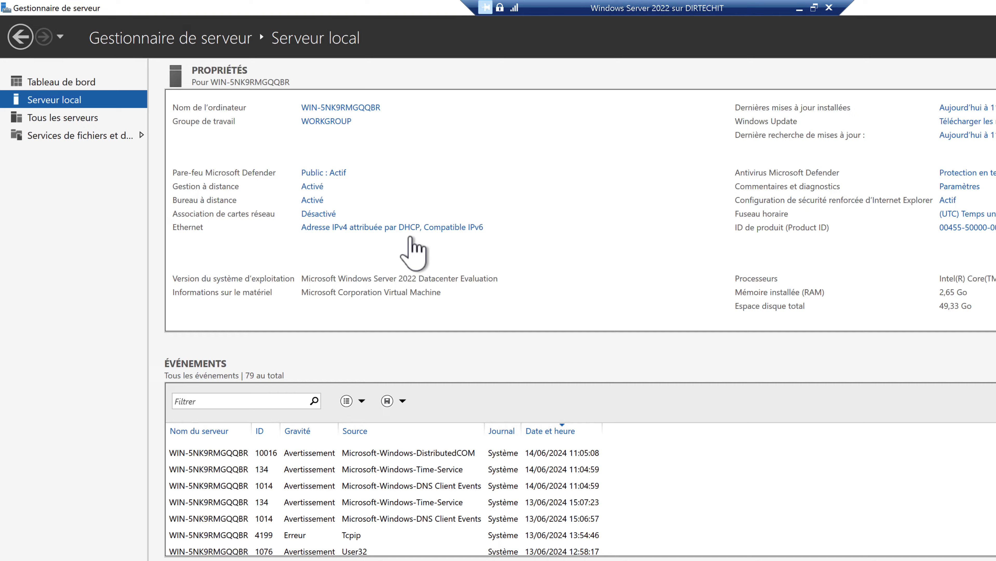
pyautogui.scroll(-4, 462, 357)
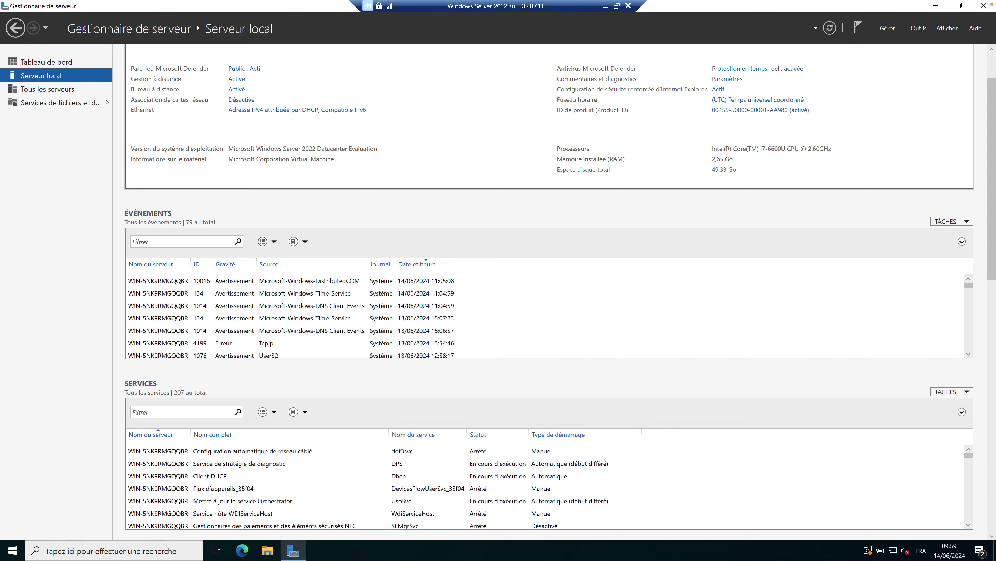
# - Open the Control Panel and display all its items as large icons
pyautogui.click(118, 549)
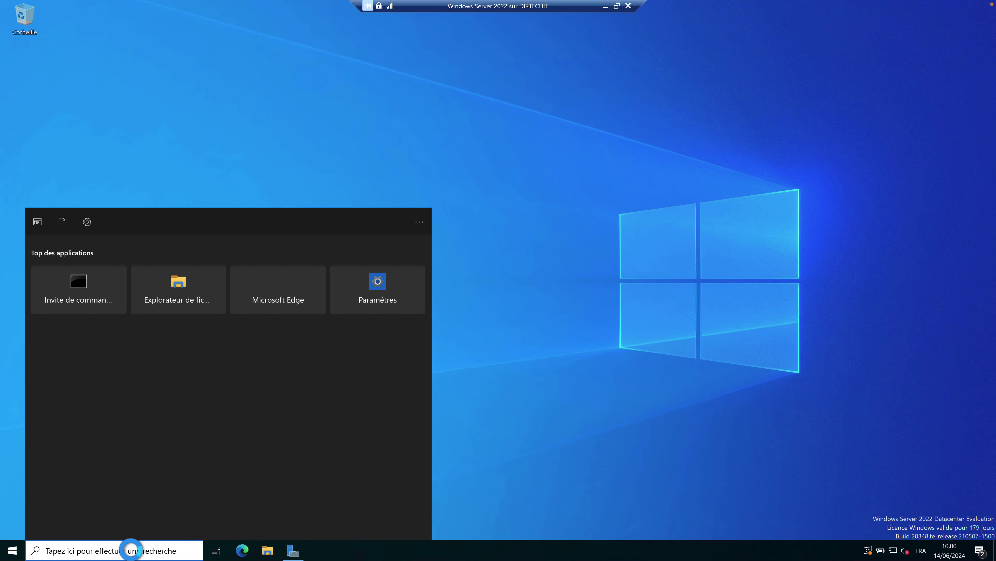
pyautogui.write('panne')
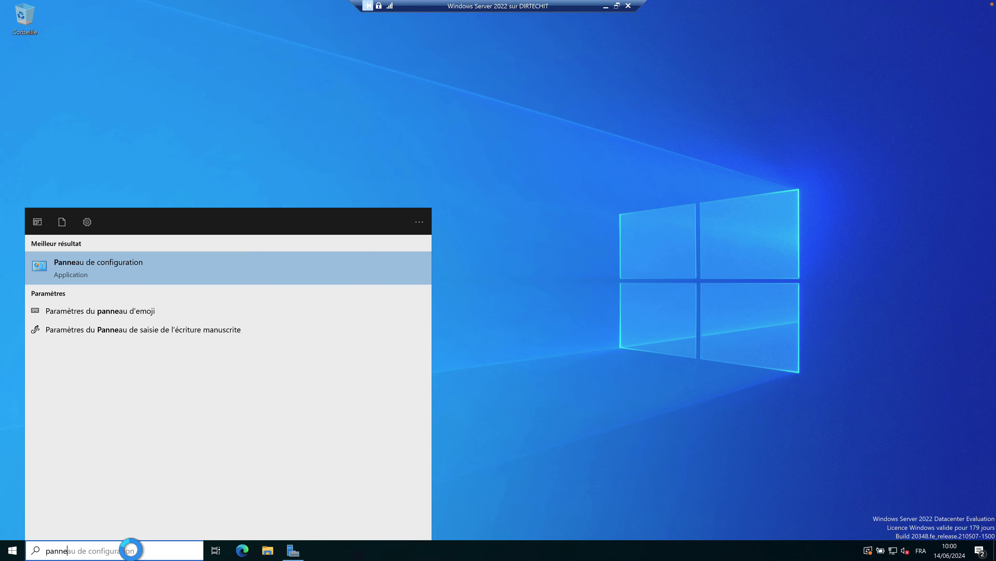
pyautogui.click(126, 280)
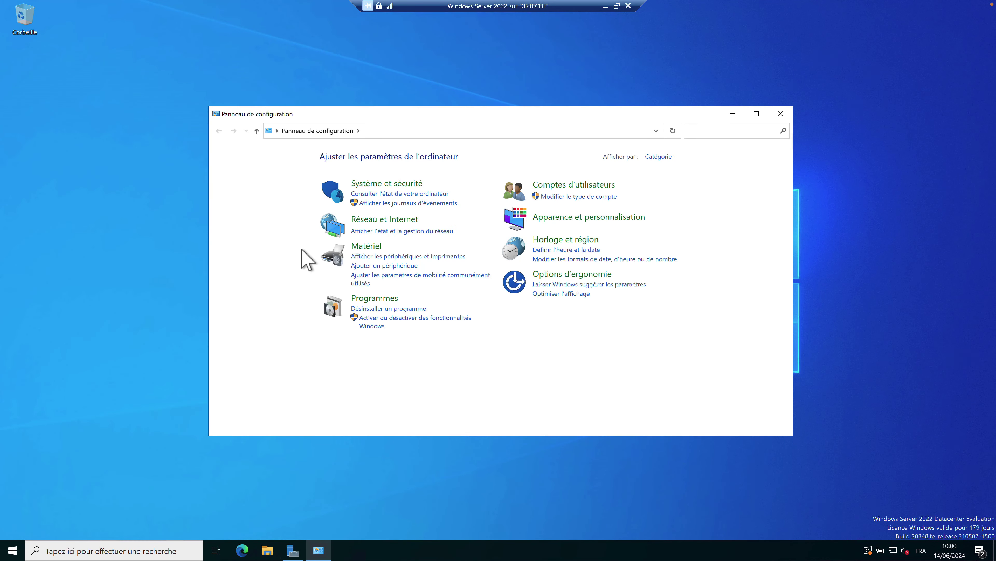
pyautogui.click(663, 157)
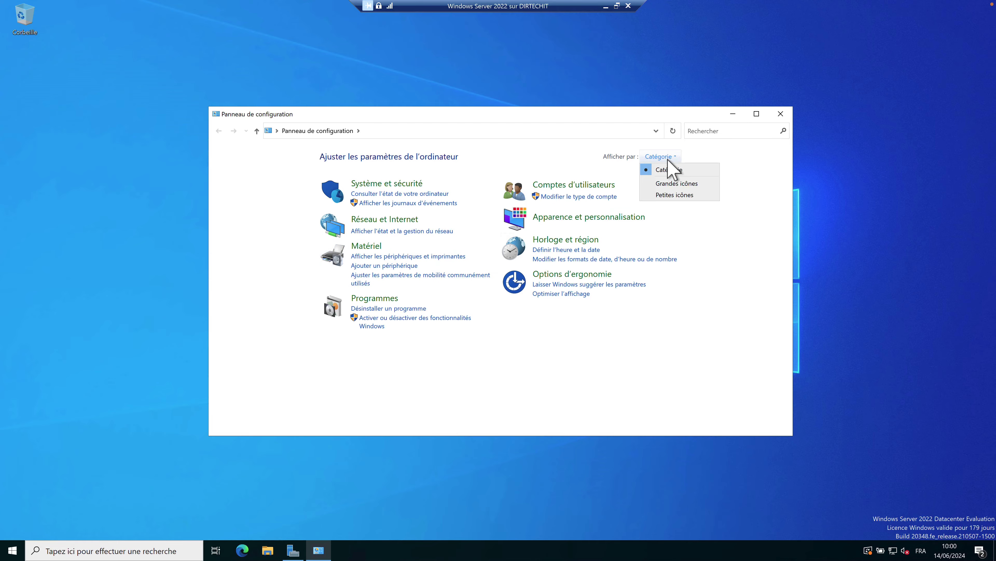
pyautogui.click(678, 183)
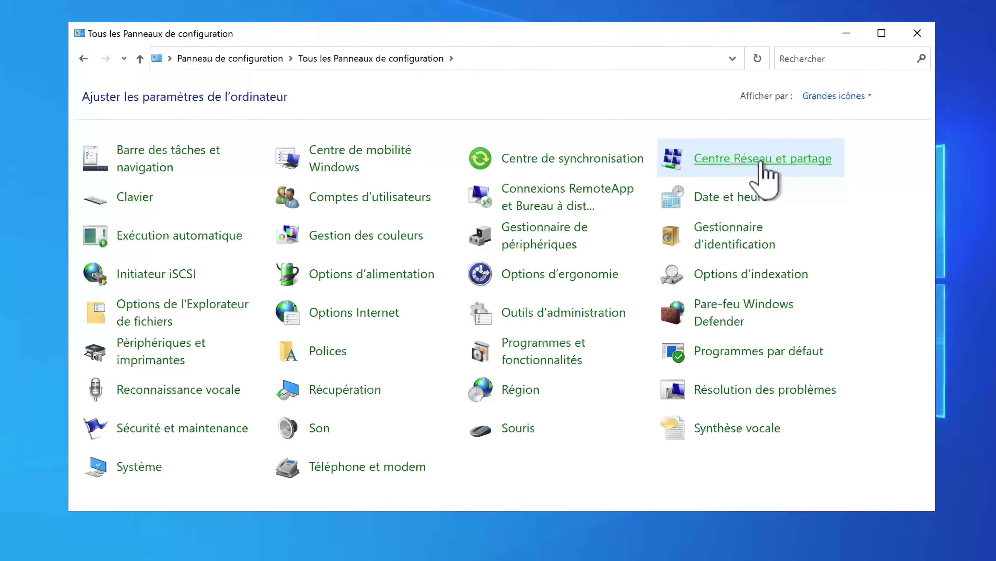
# - Open the Internet Protocol Version 4 (TCP/IPv4) properties of the Ethernet connection from the Network and Sharing Center
pyautogui.click(762, 159)
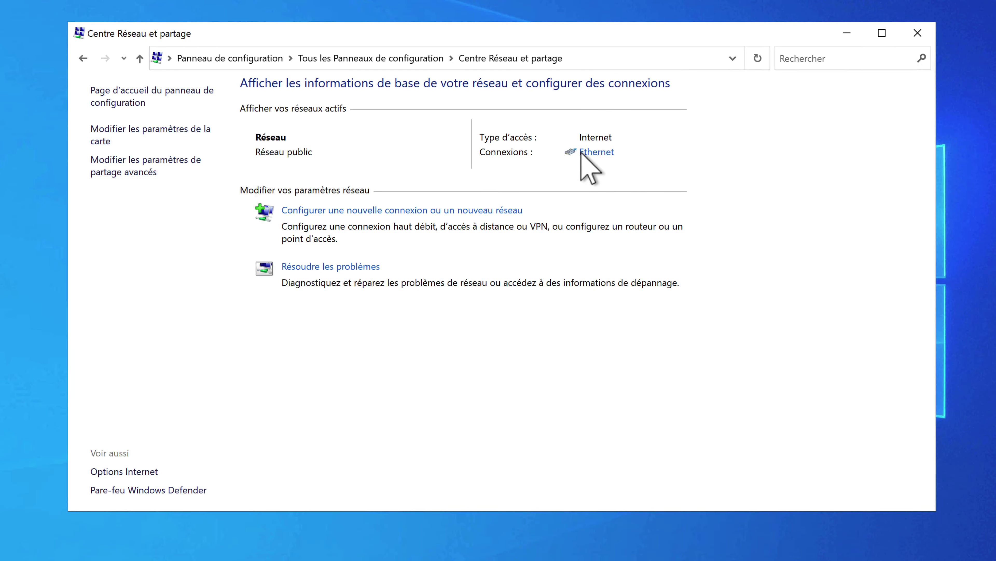
pyautogui.click(593, 153)
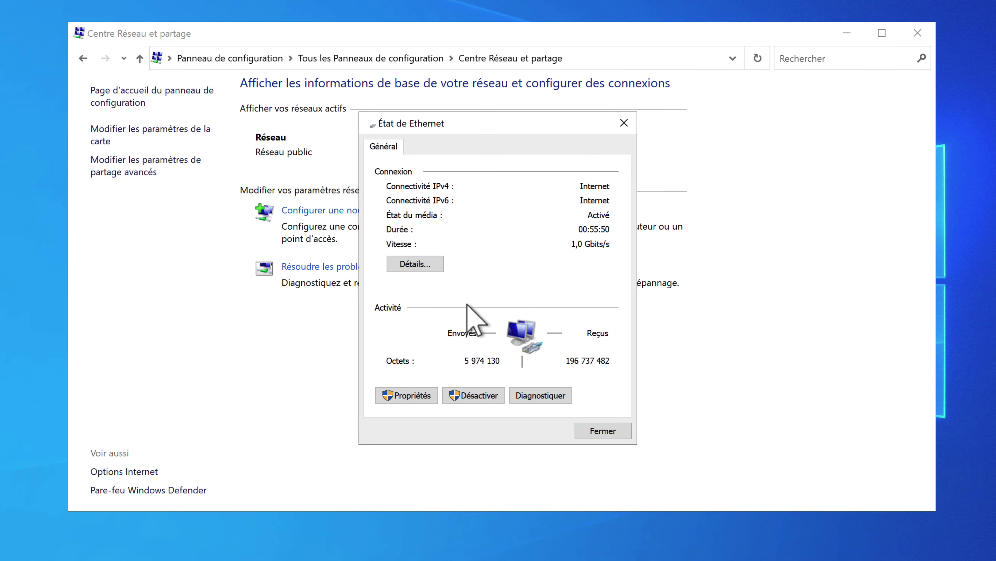
pyautogui.click(416, 396)
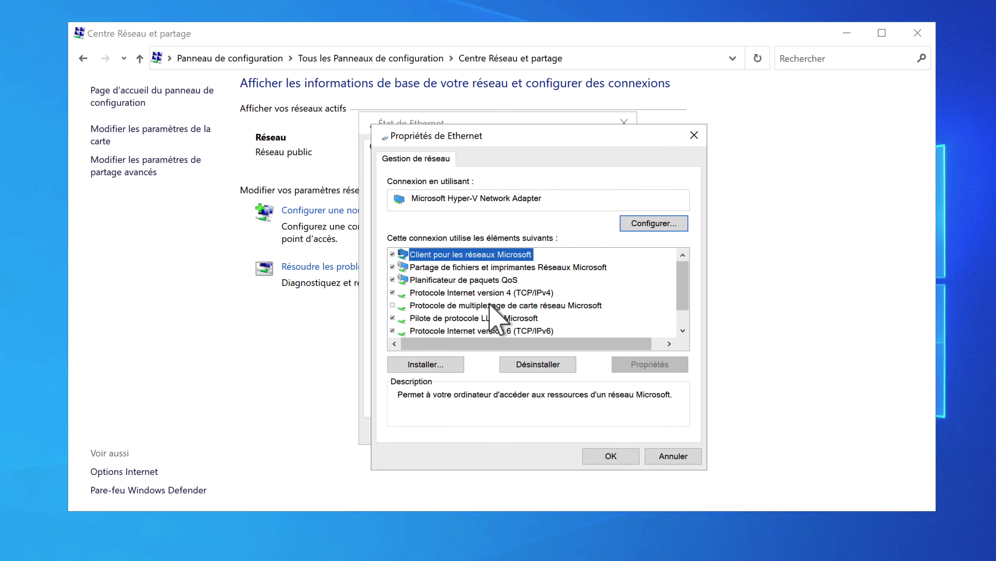
pyautogui.click(489, 294)
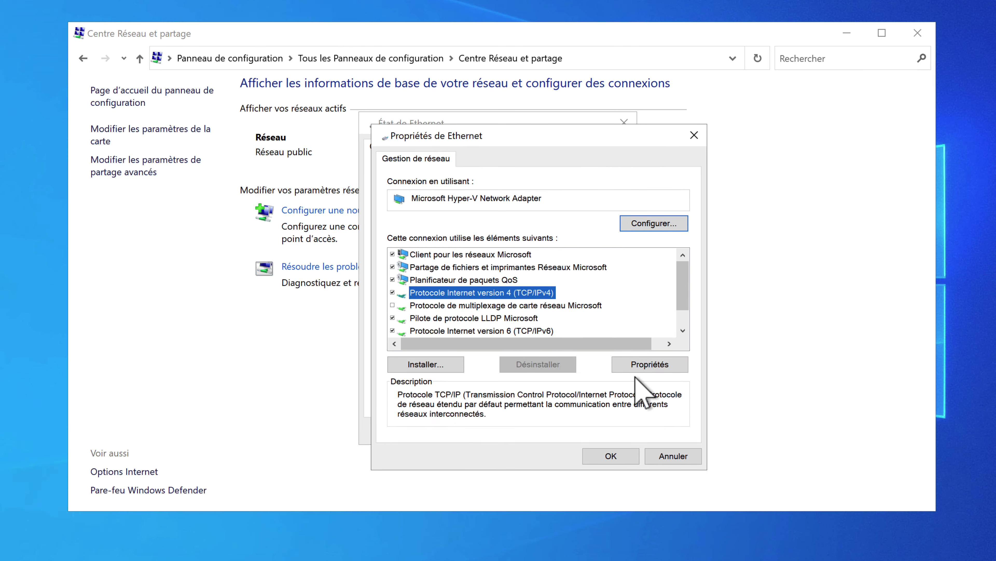
pyautogui.click(648, 366)
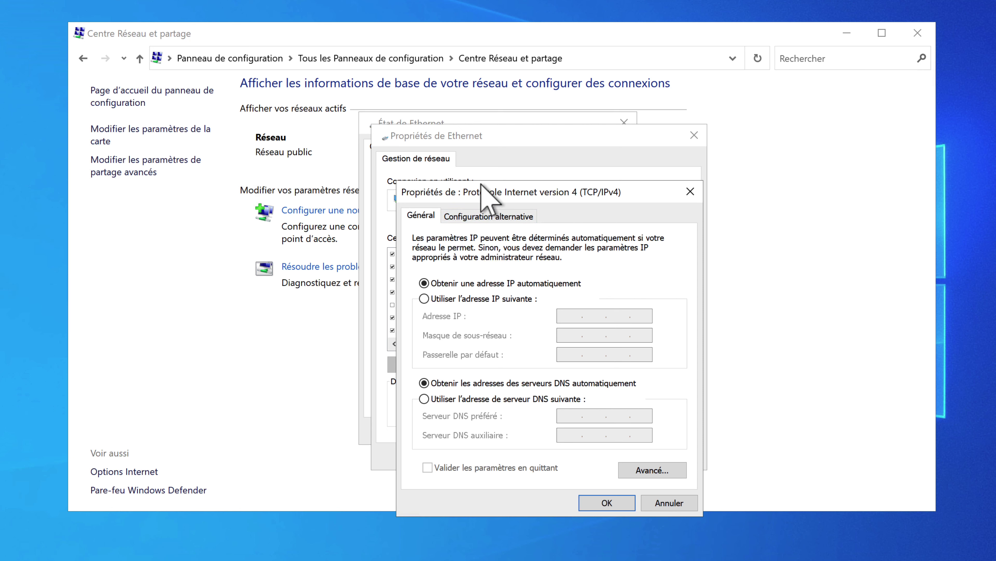
pyautogui.moveTo(494, 184); pyautogui.dragTo(412, 113)
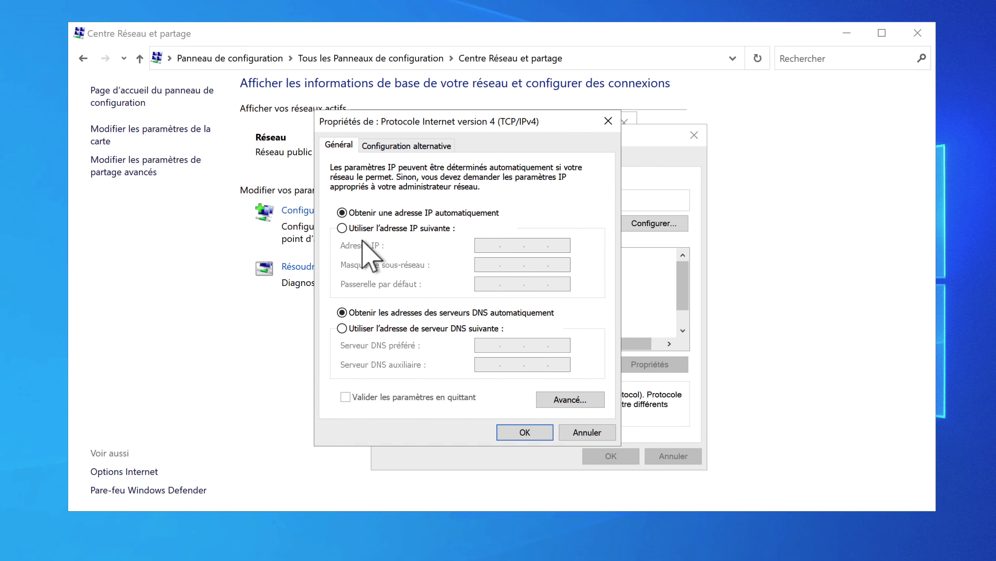
# - Apply static IPv4 address 192.168.1.10, mask 255.255.255.0, gateway 192.168.1.254 and DNS 8.8.8.8 and 8.8.4.4, with validation on exit, and close the diagnostics
pyautogui.click(342, 228)
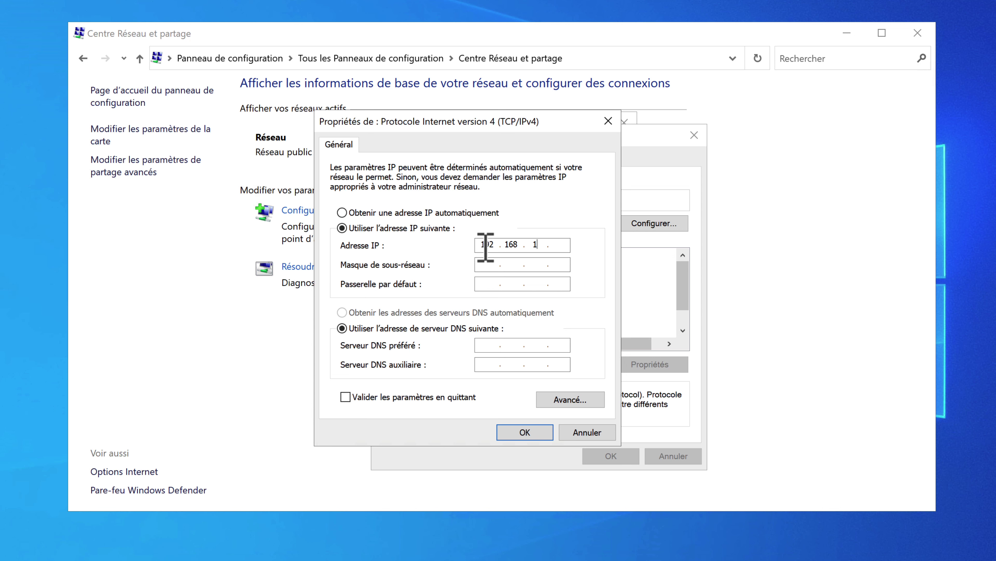
pyautogui.click(485, 262)
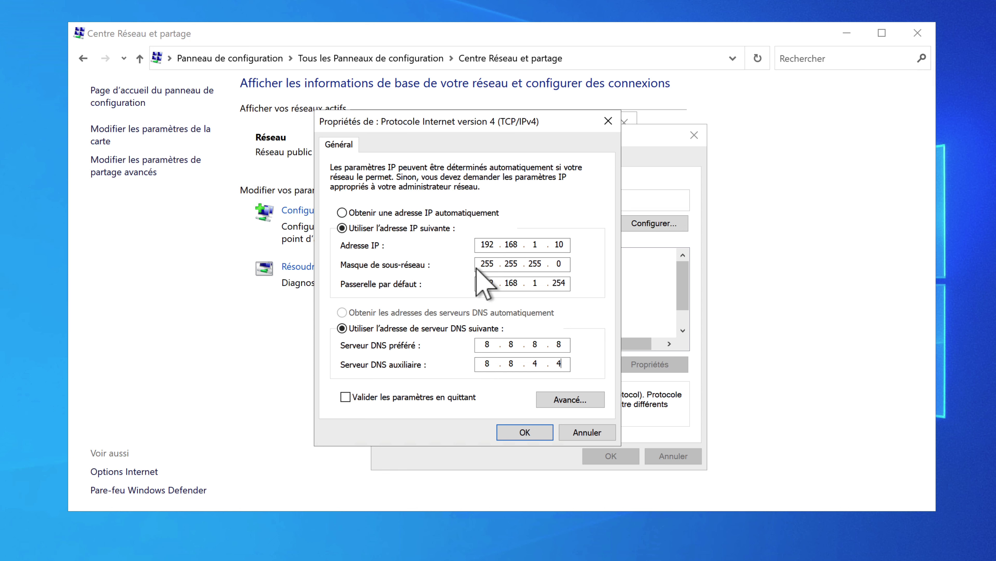
pyautogui.click(345, 397)
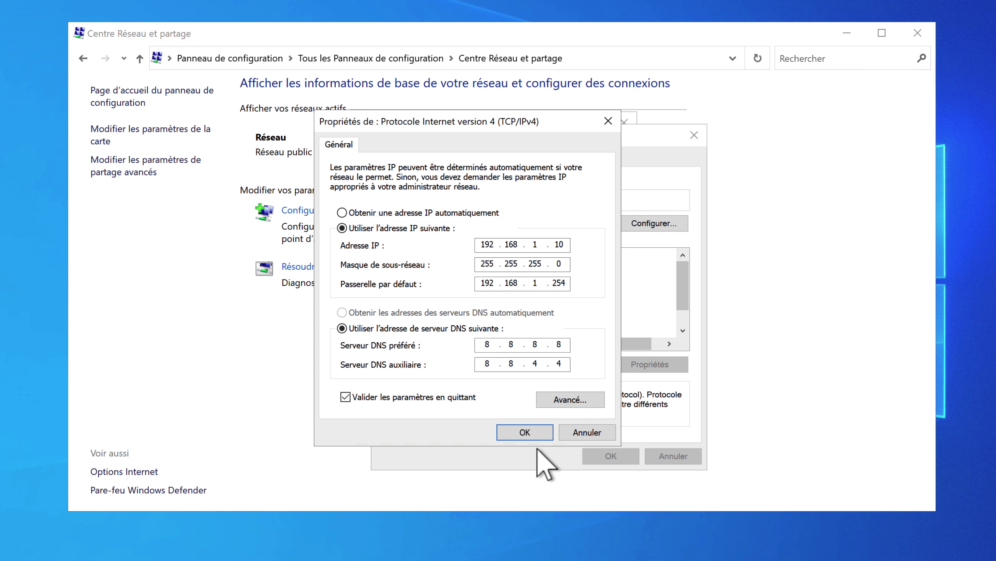
pyautogui.click(522, 432)
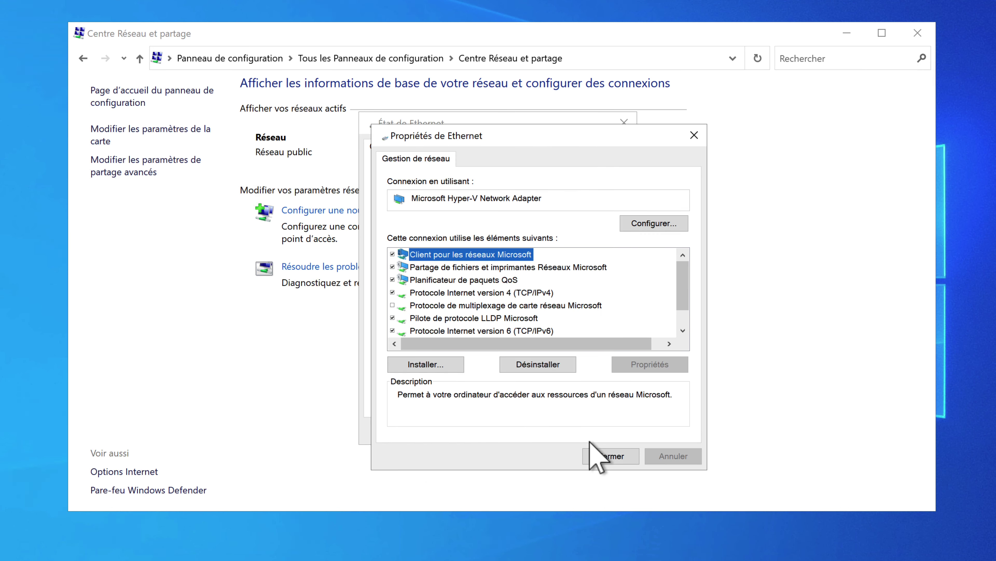
pyautogui.click(601, 456)
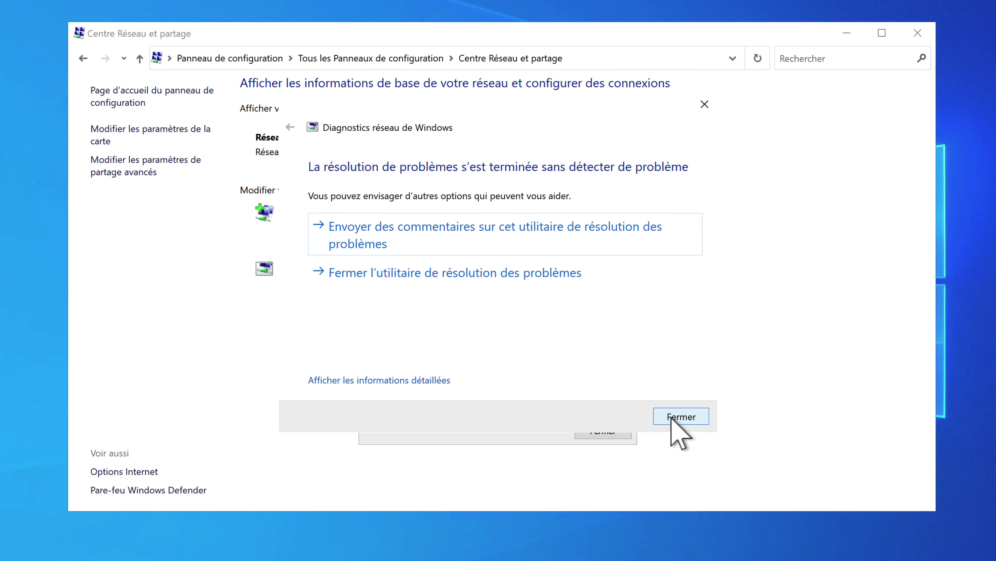
pyautogui.click(671, 418)
# - Check the IPv4 address in the Ethernet connection's details and close the network windows
pyautogui.click(422, 264)
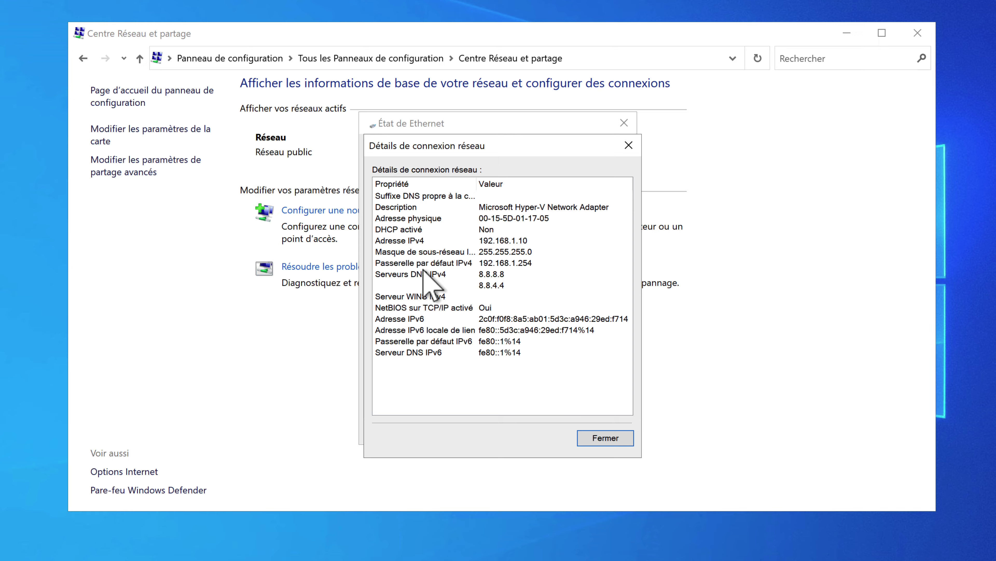
pyautogui.click(515, 240)
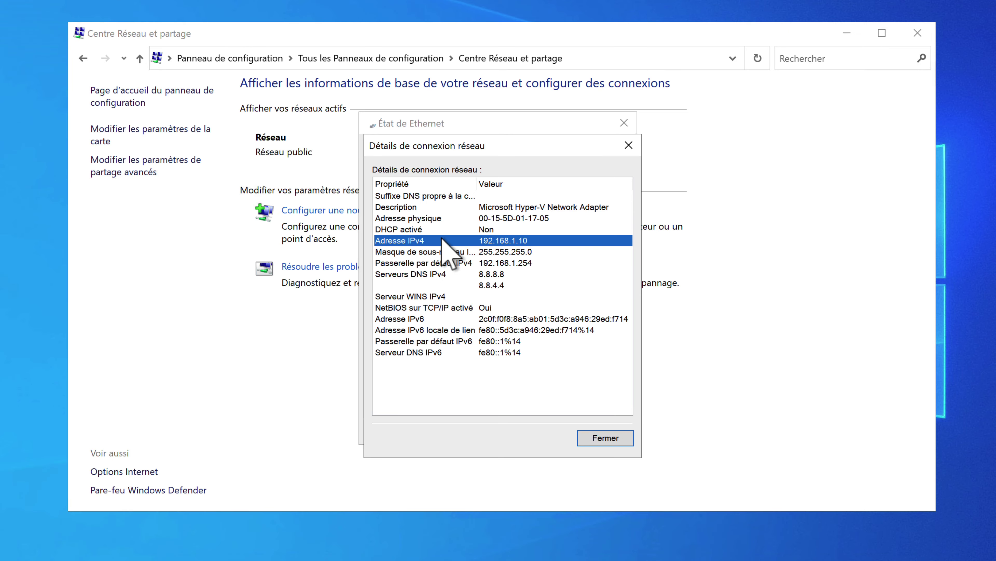
pyautogui.click(605, 438)
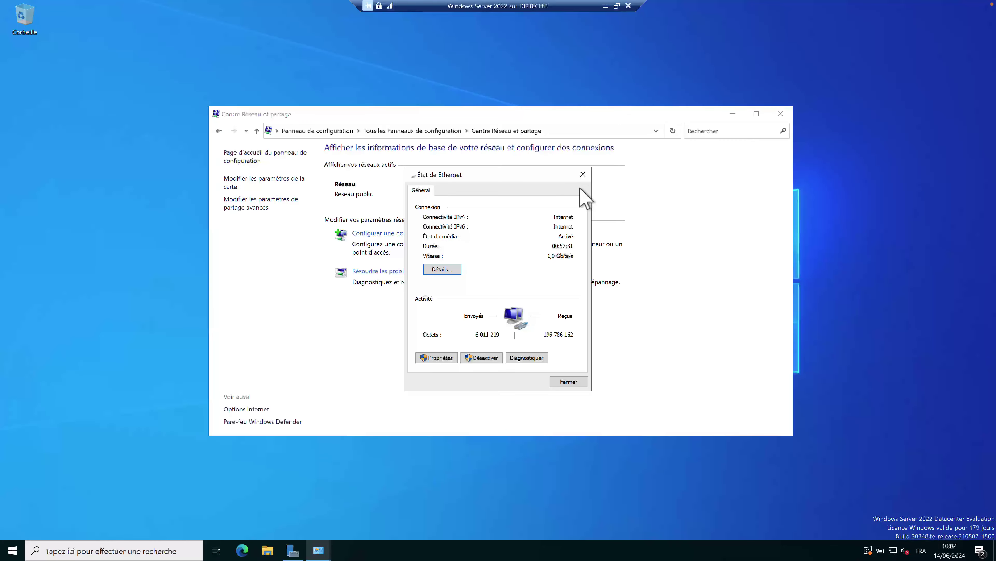
pyautogui.click(583, 174)
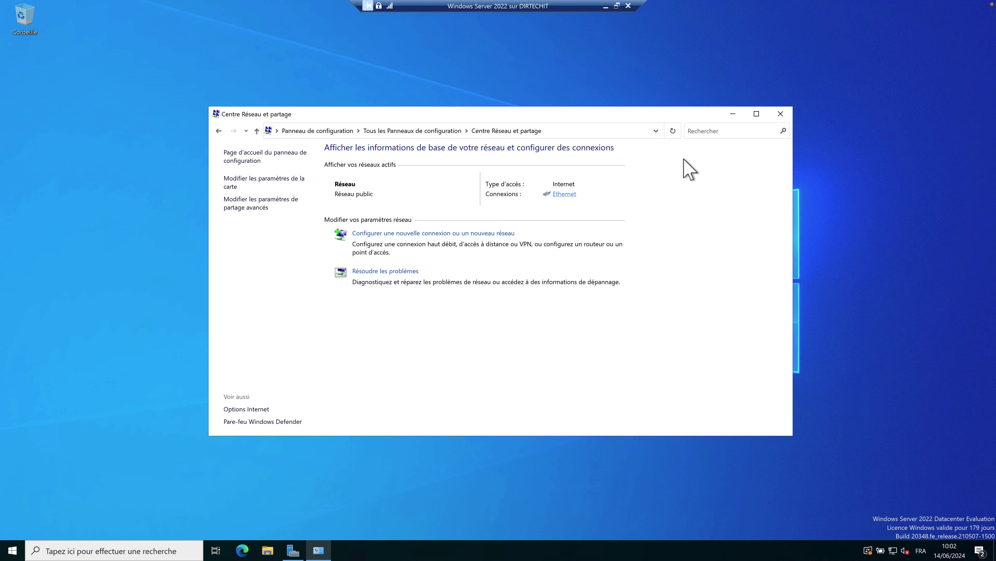
pyautogui.click(781, 113)
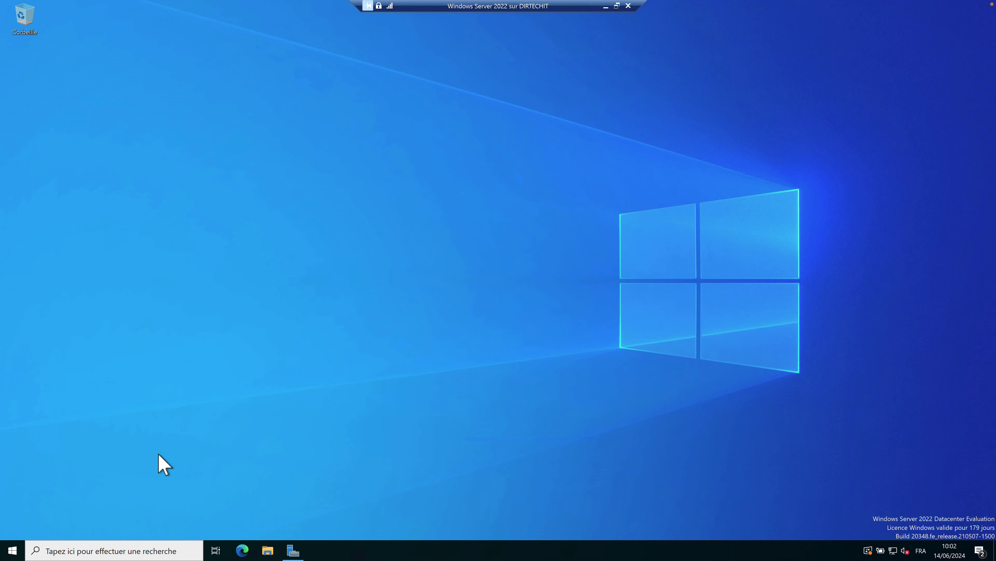
# - Update and restart the server with the reason "Autre (non planifié)", and display the local server properties in Server Manager
pyautogui.click(12, 550)
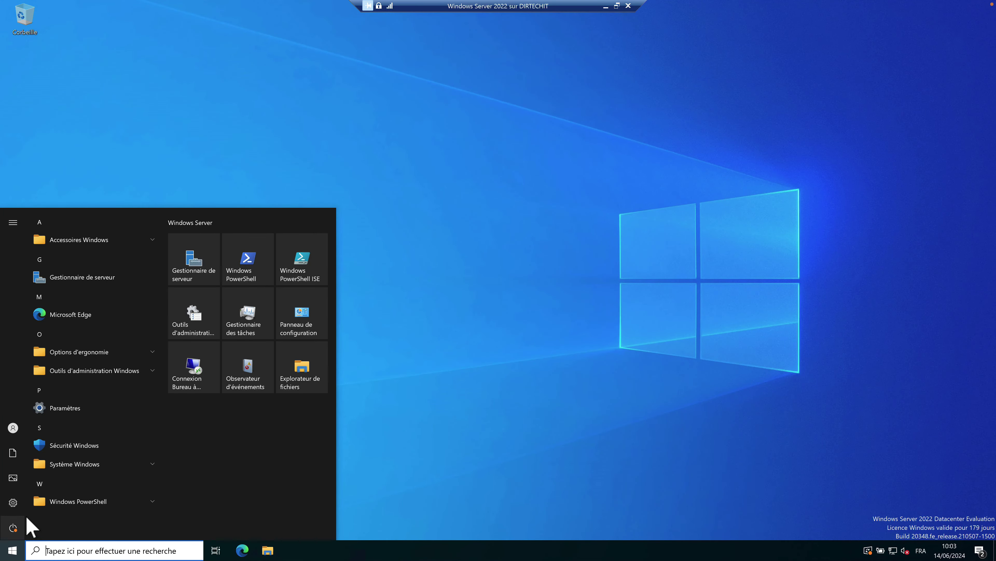
pyautogui.click(13, 532)
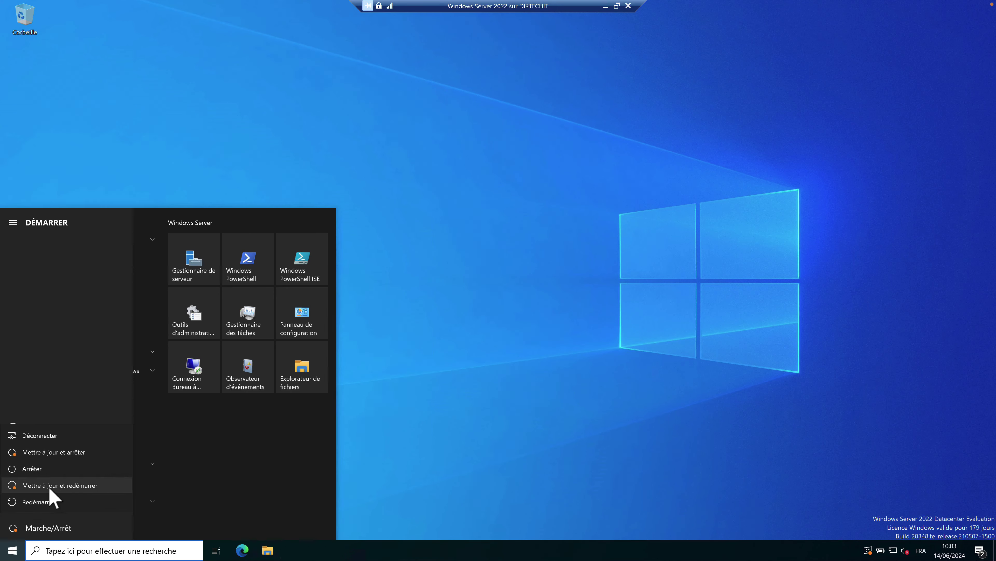
pyautogui.click(69, 487)
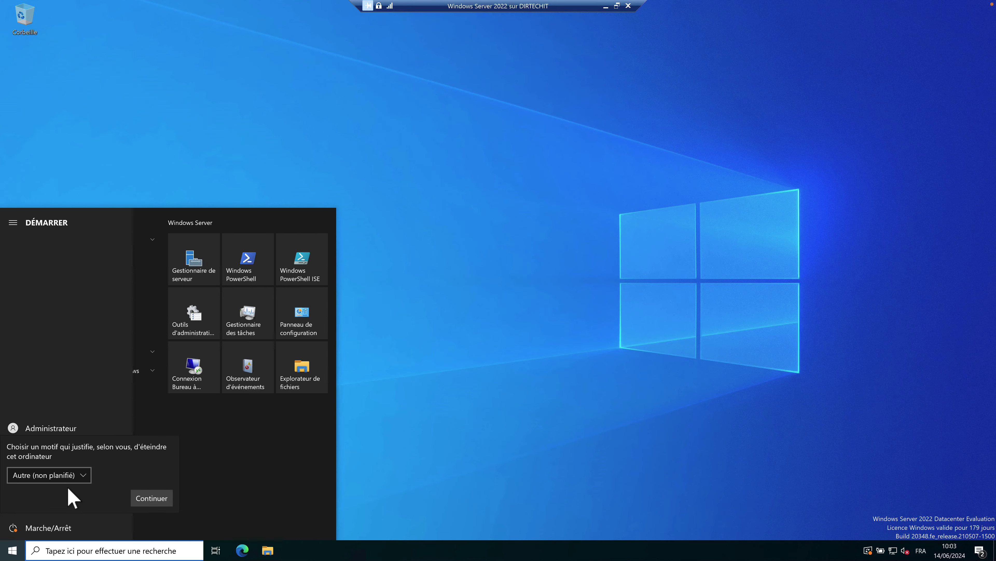
pyautogui.click(154, 498)
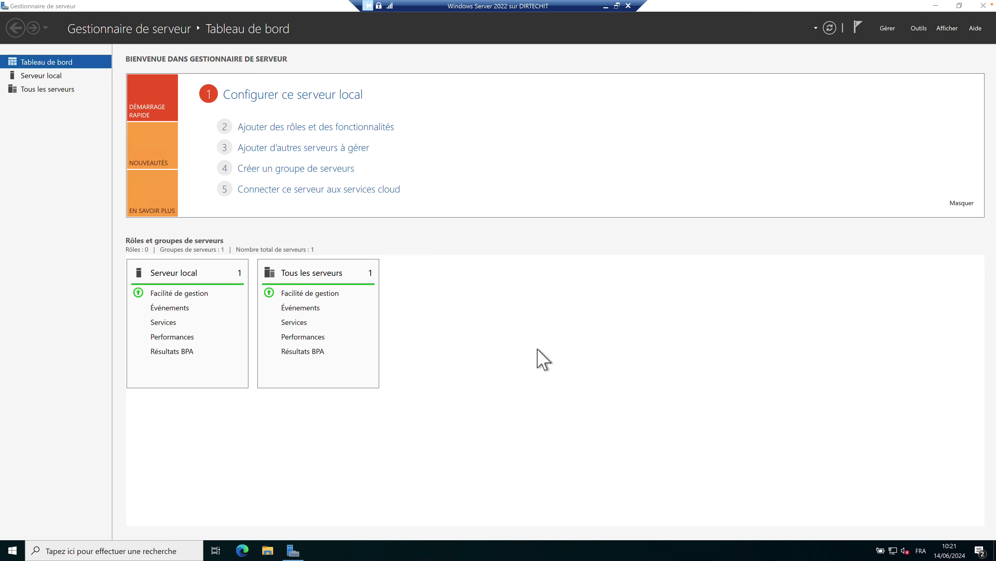
pyautogui.click(41, 75)
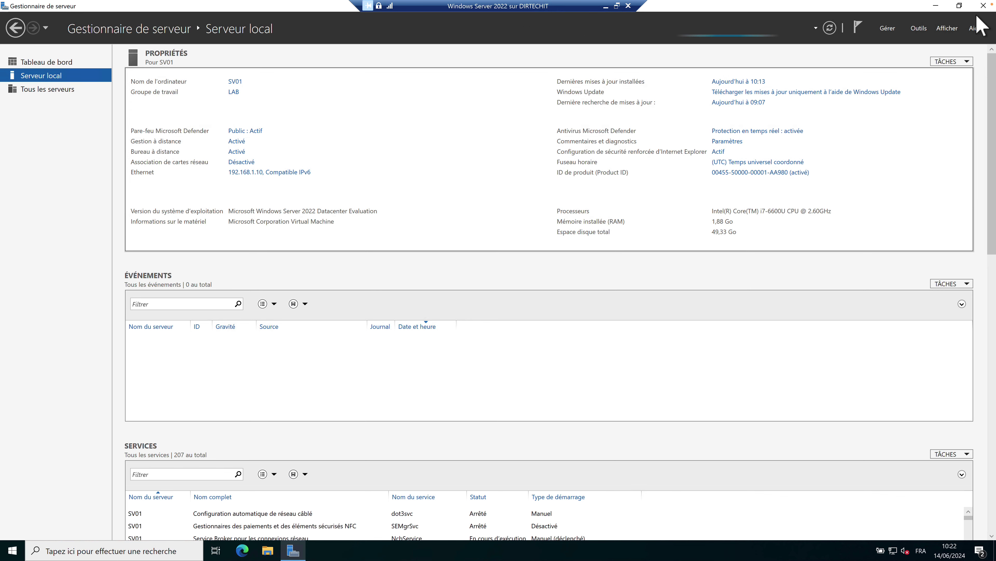
# - In Windows Defender Firewall, block all incoming connections and enable blocked-application notifications for both private and public networks
pyautogui.click(131, 552)
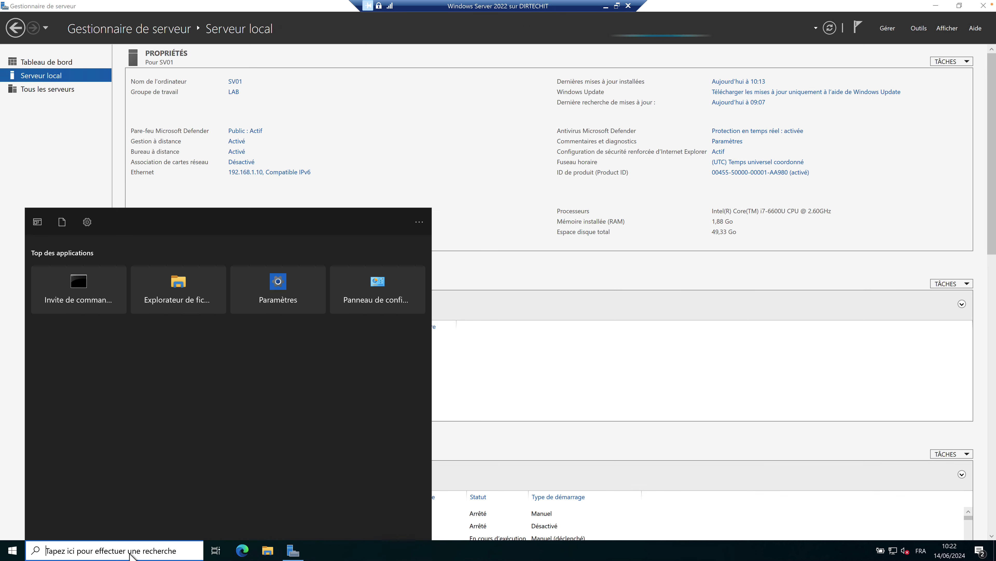
pyautogui.write('defender')
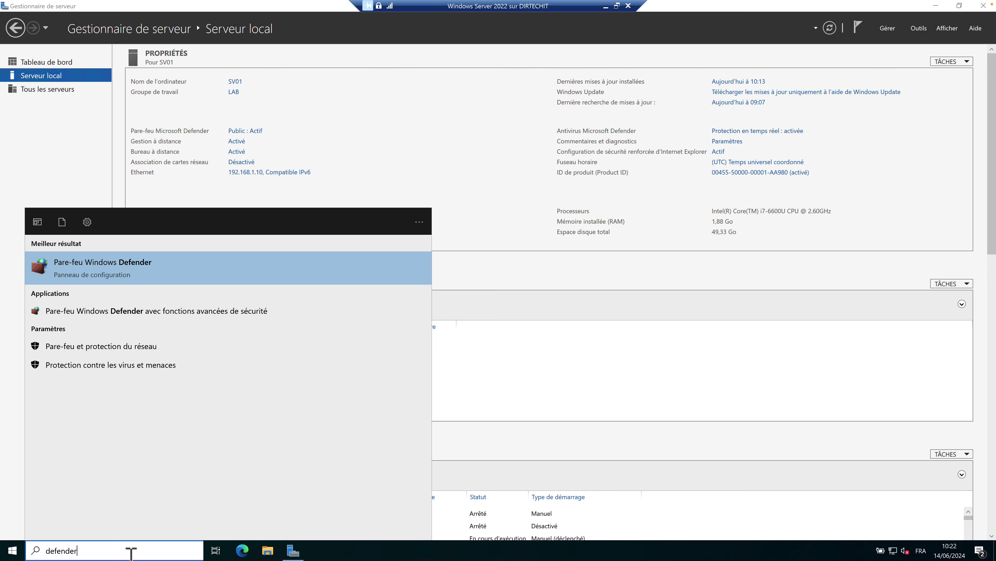
pyautogui.click(130, 274)
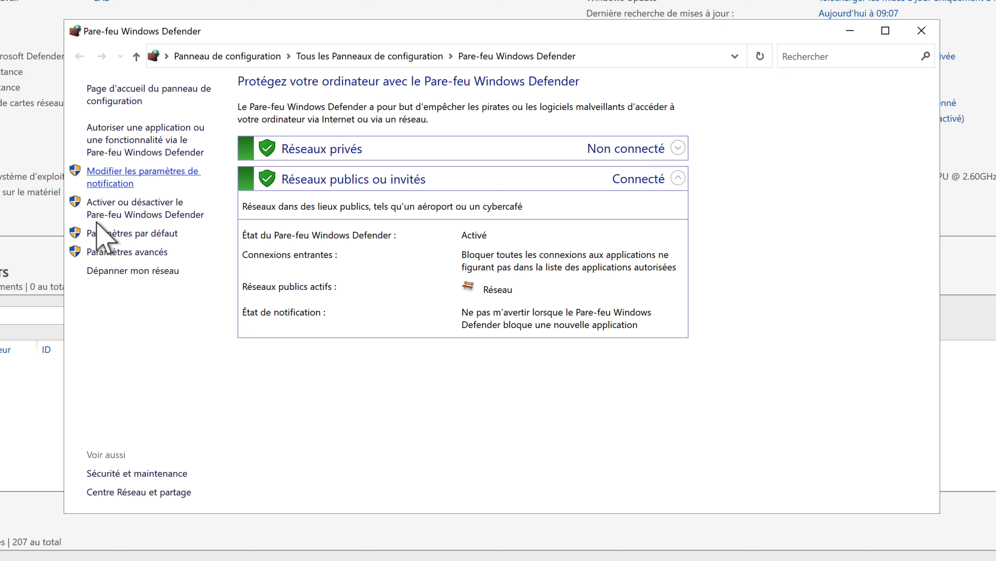
pyautogui.click(134, 211)
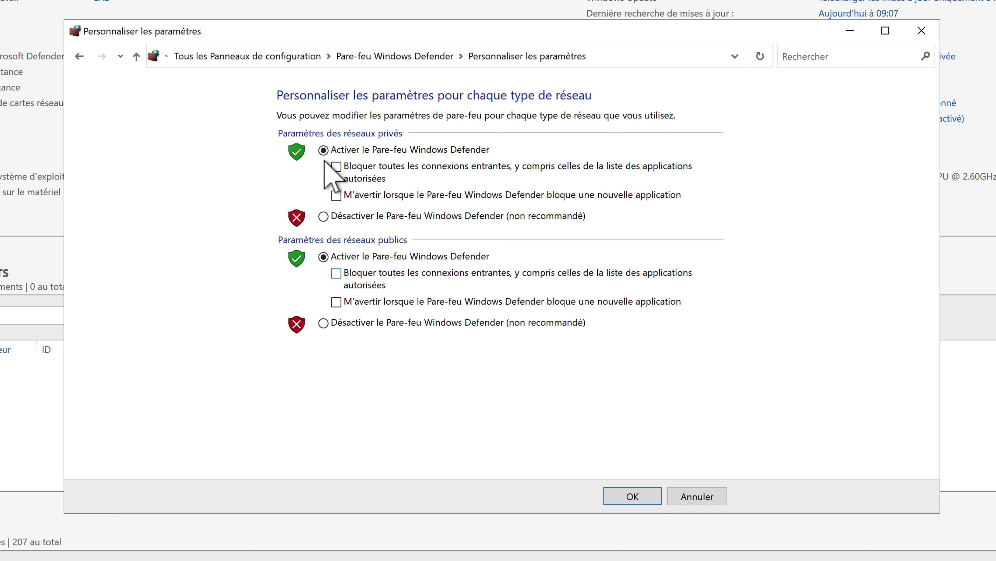
pyautogui.click(336, 167)
pyautogui.click(336, 195)
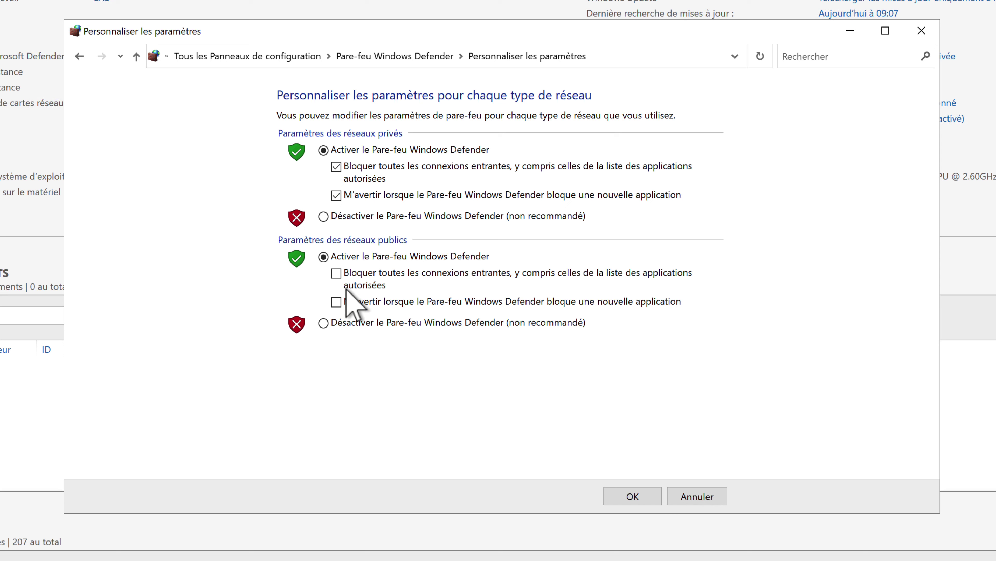
pyautogui.click(336, 273)
pyautogui.click(336, 302)
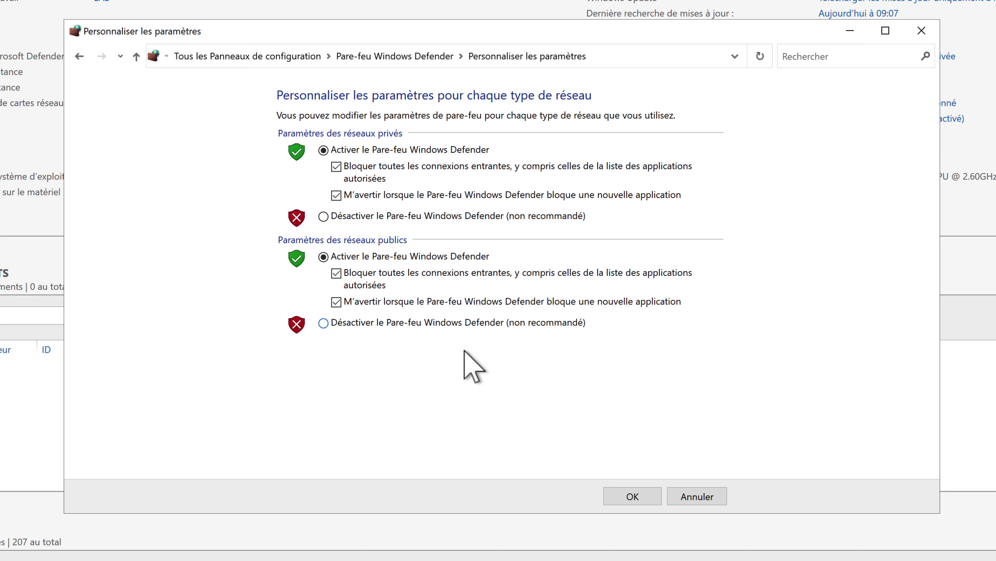
pyautogui.click(632, 495)
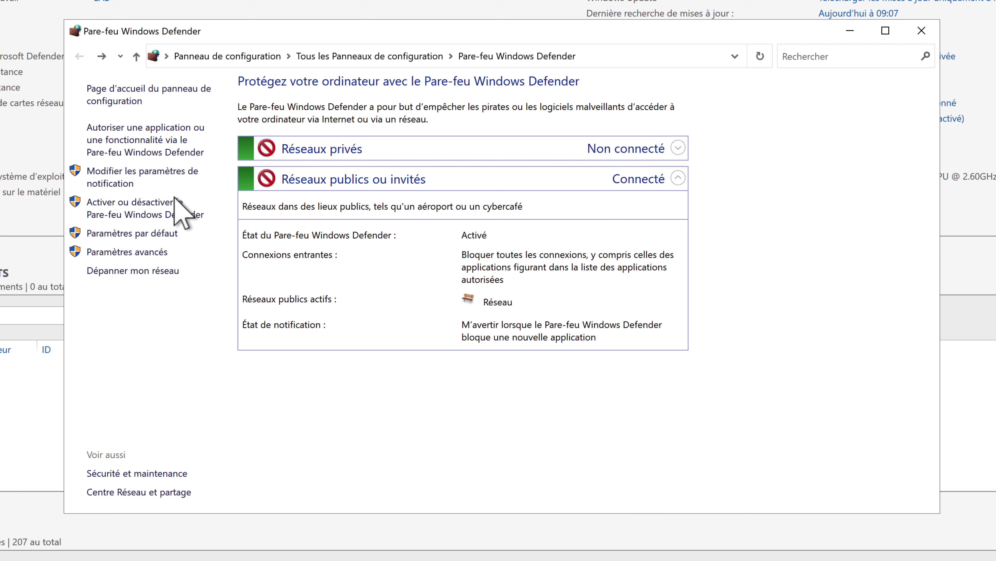
# - Disable the block on all incoming connections and the blocked-application notifications for private and public networks, and close the firewall window
pyautogui.click(141, 215)
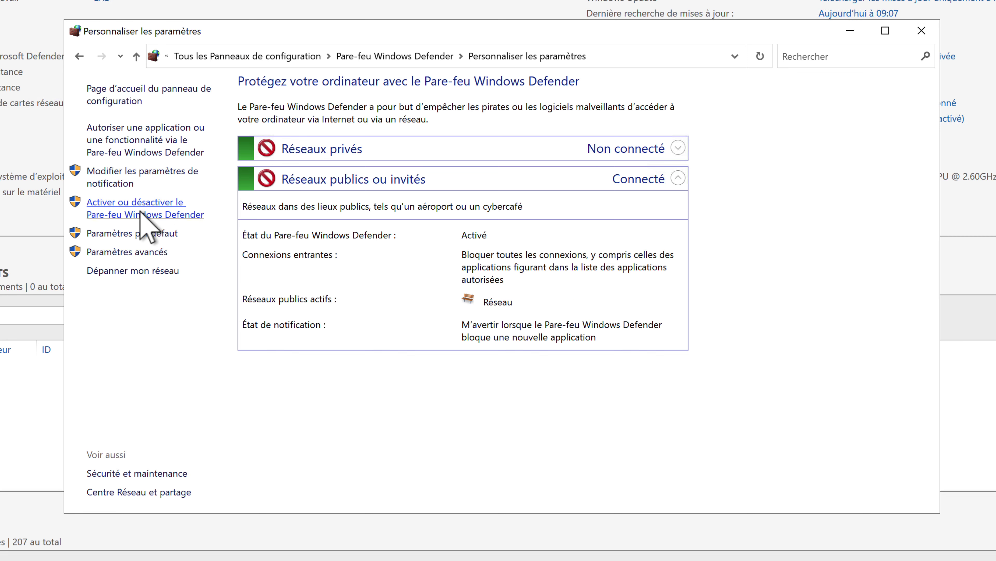
pyautogui.click(336, 166)
pyautogui.click(337, 195)
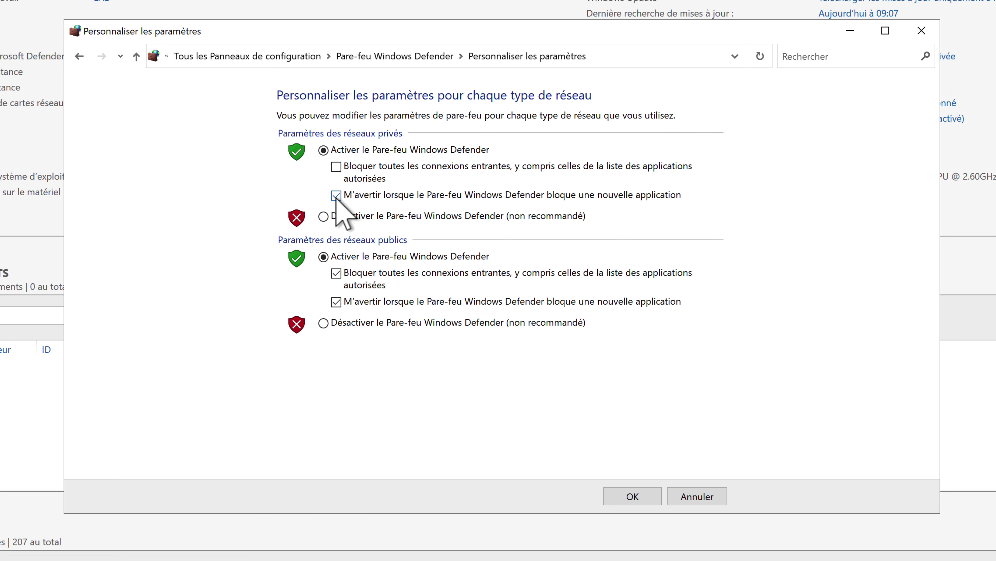
pyautogui.click(338, 287)
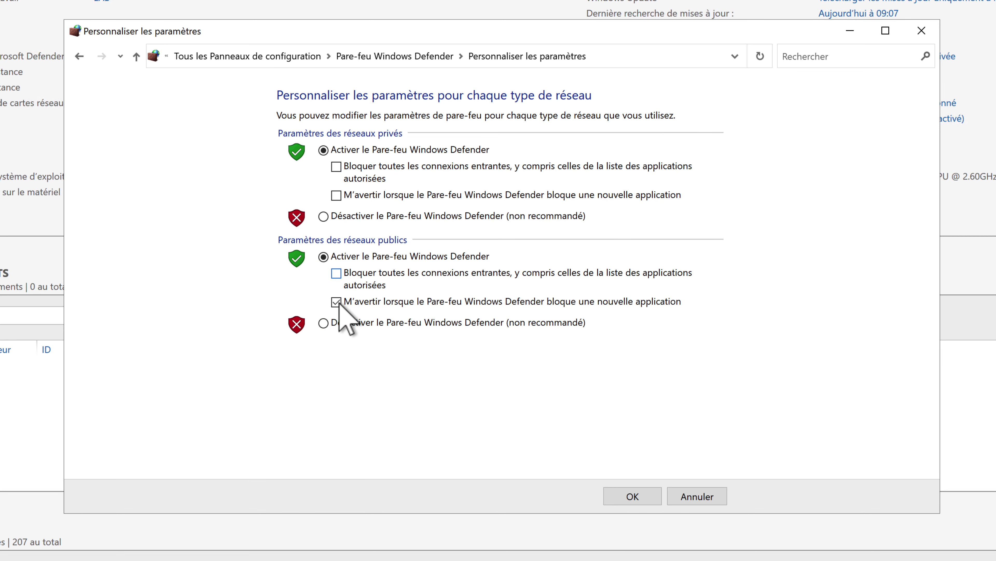
pyautogui.click(337, 302)
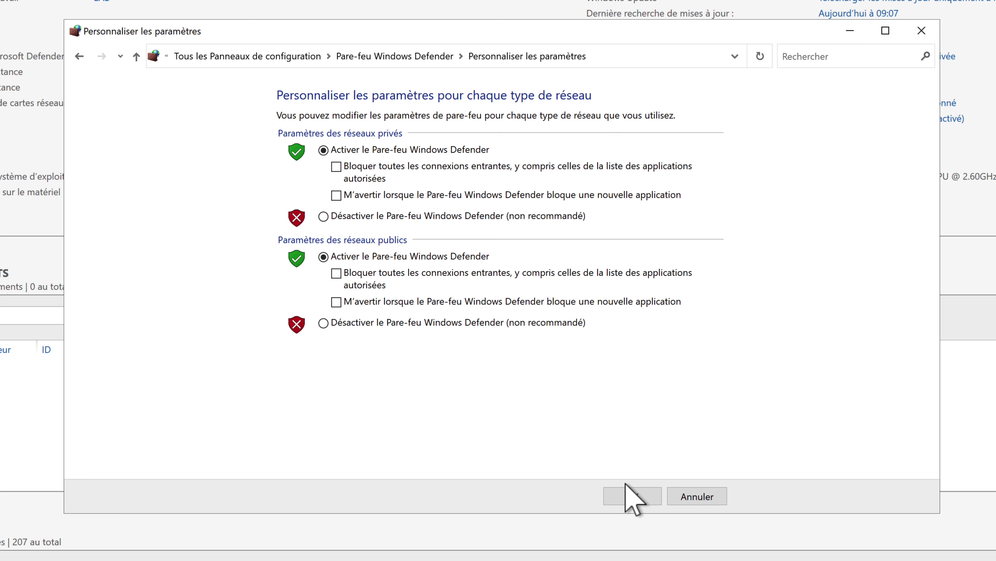
pyautogui.click(628, 493)
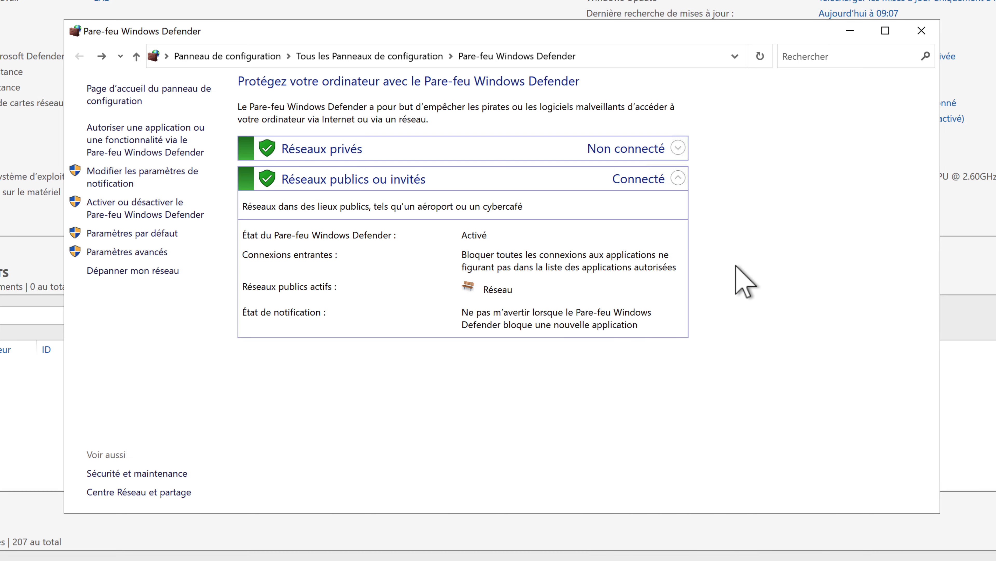
pyautogui.click(922, 31)
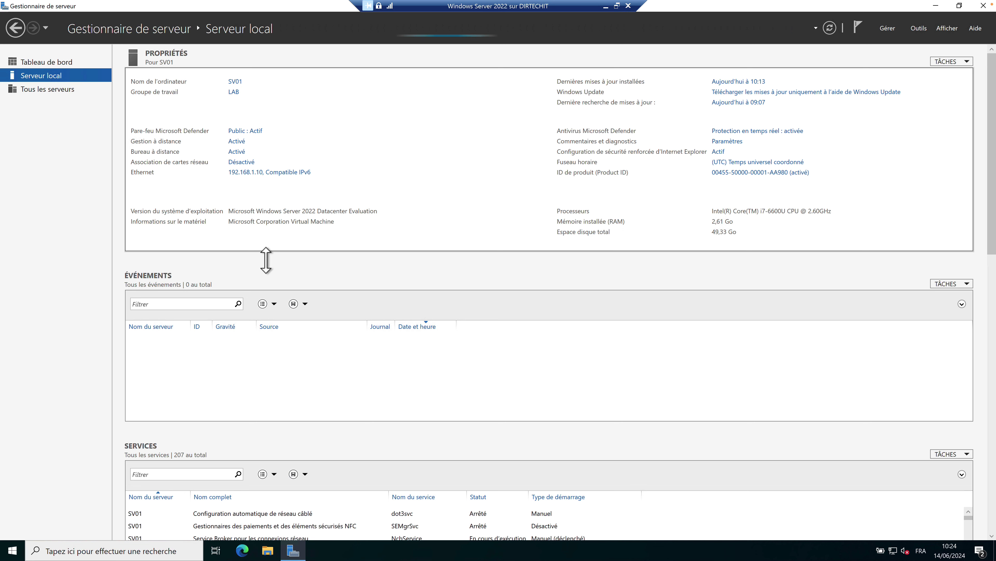
pyautogui.moveTo(215, 259); pyautogui.dragTo(210, 259)
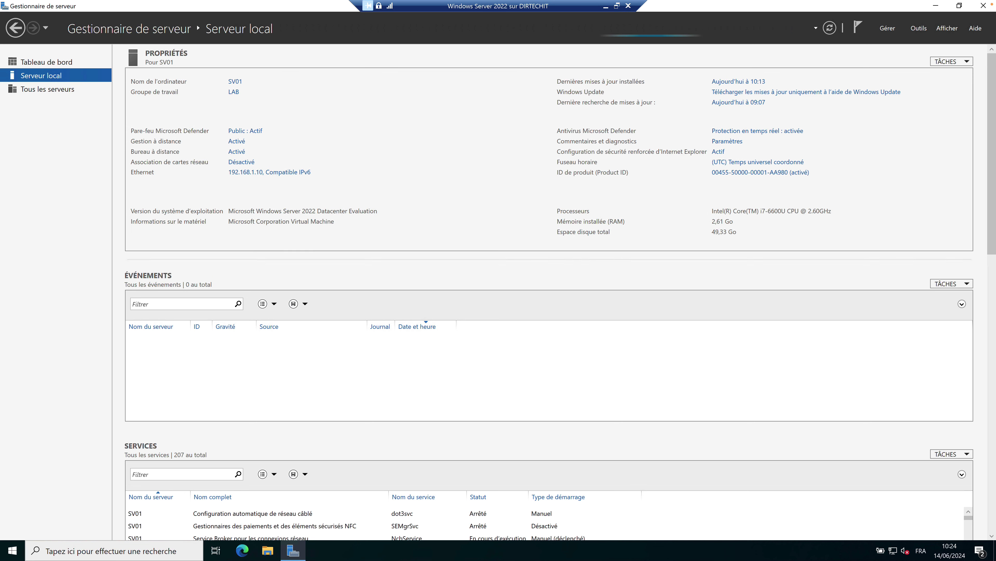